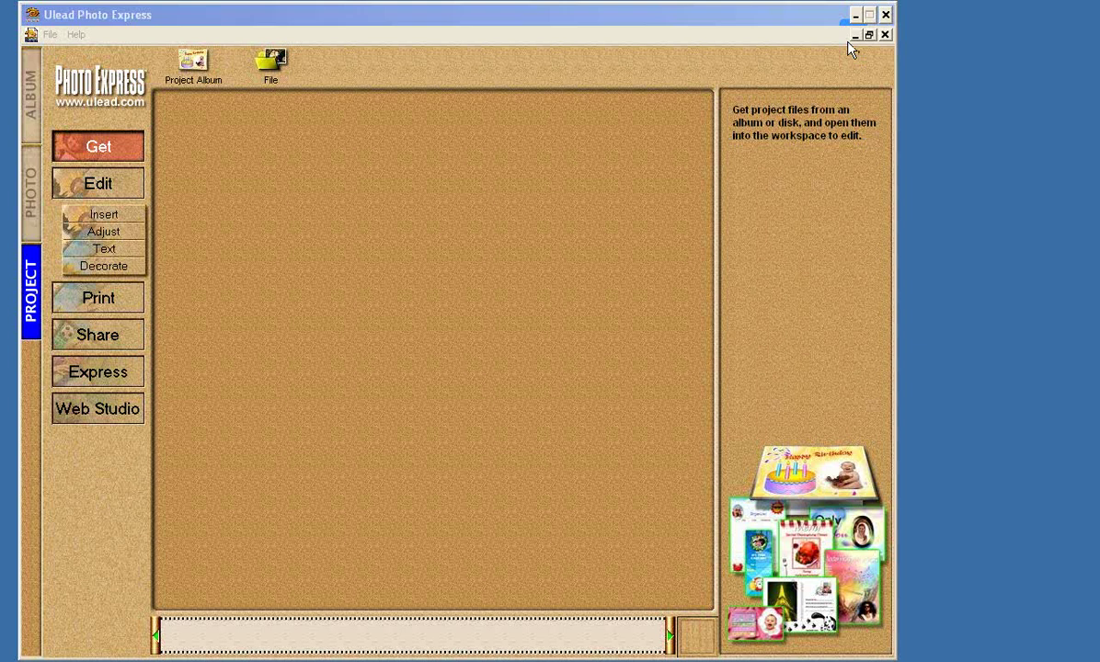
Open the project file browser and drop down the list of recent template folders.
left_click(31, 193)
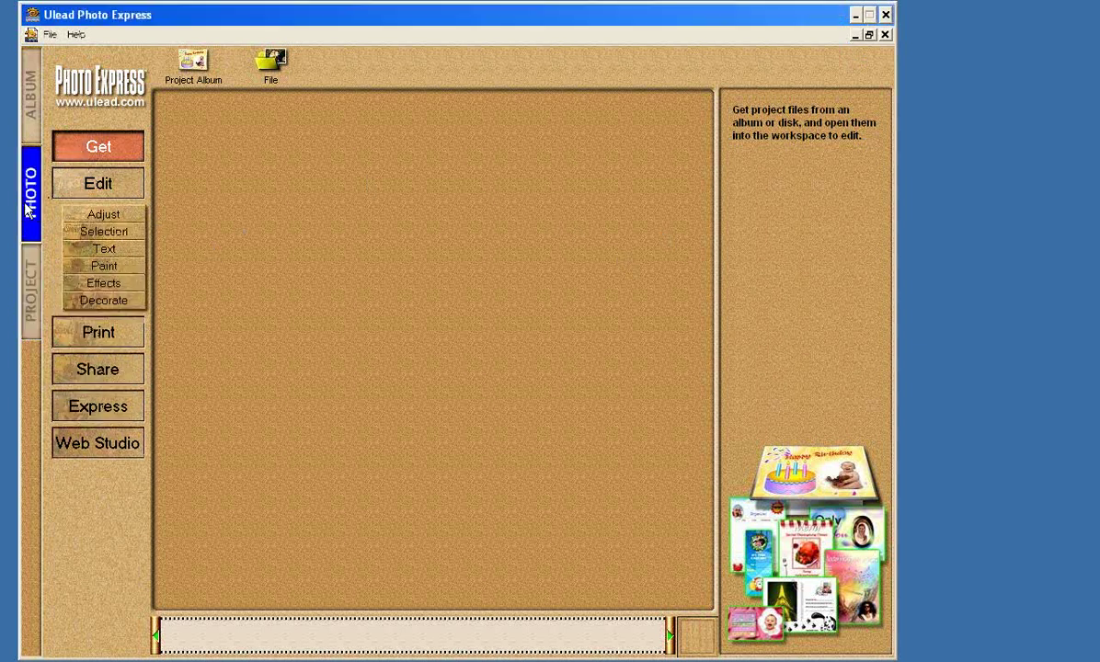
left_click(31, 285)
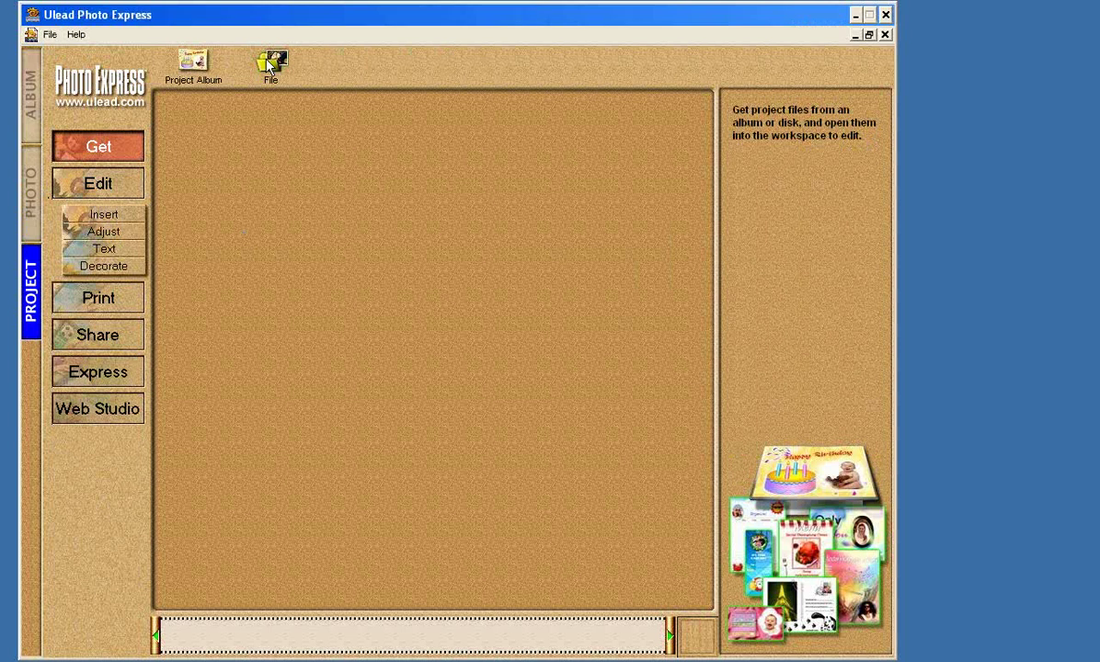
left_click(270, 61)
left_click(875, 126)
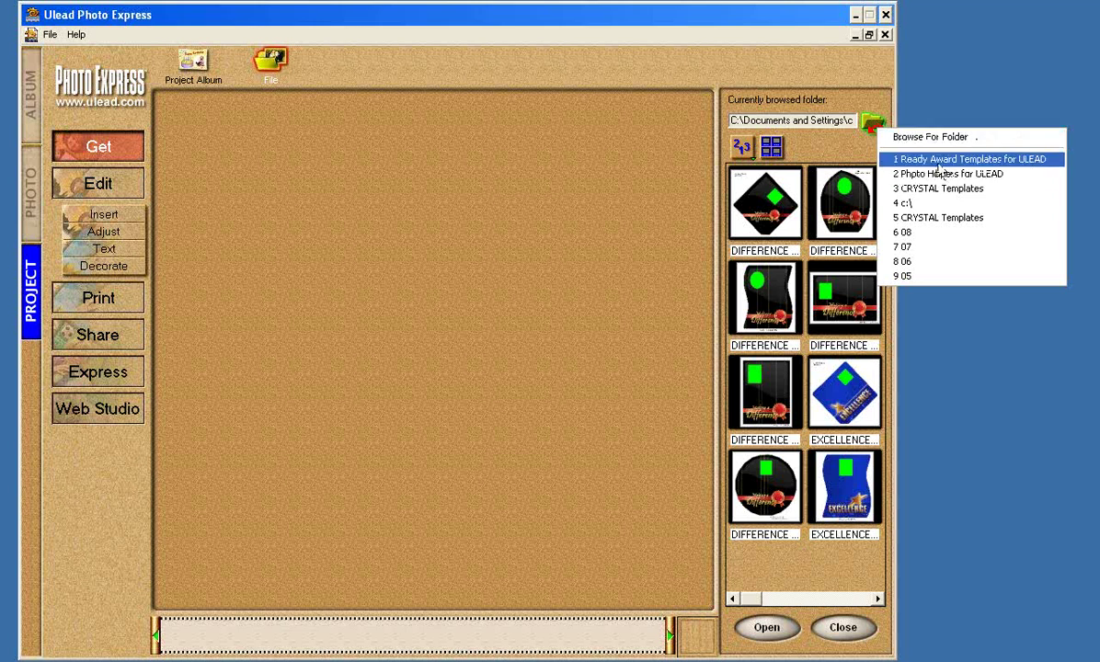
Load the Ready Award Templates for ULEAD folder and page through its LEADERSHIP and TEAMWORK designs.
left_click(940, 167)
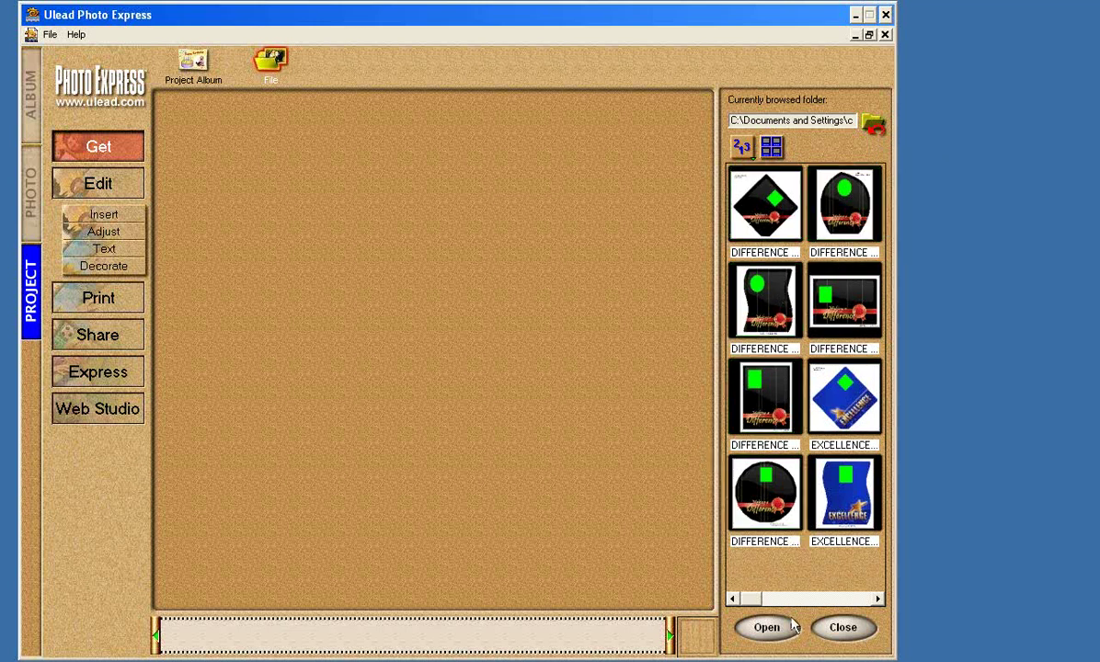
left_click(862, 600)
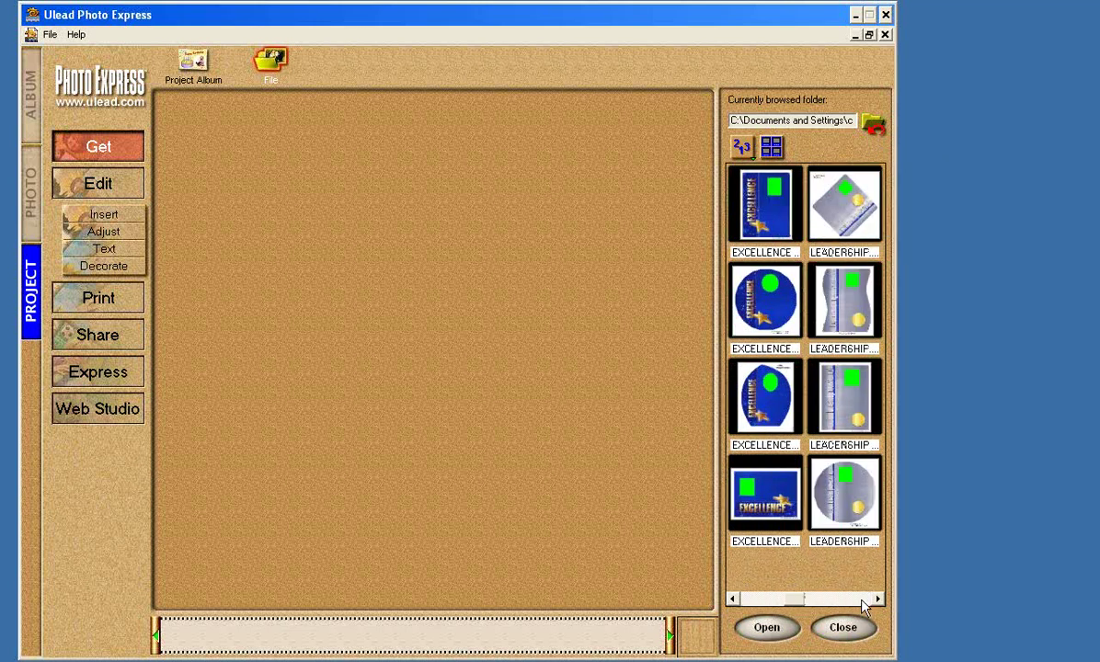
left_click(862, 600)
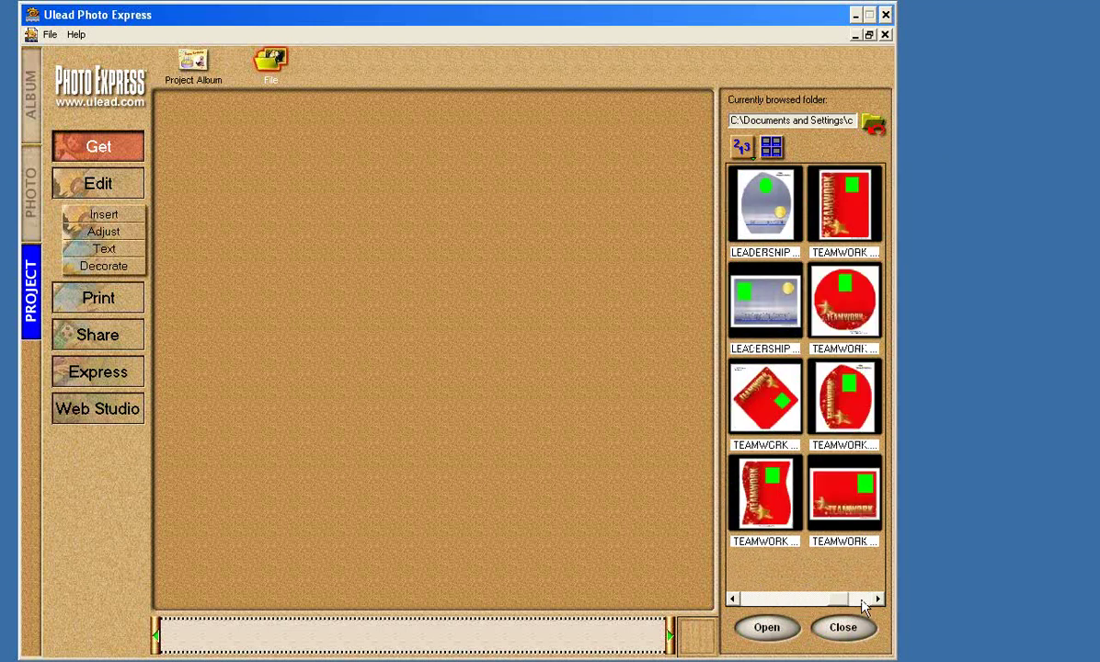
left_click(749, 600)
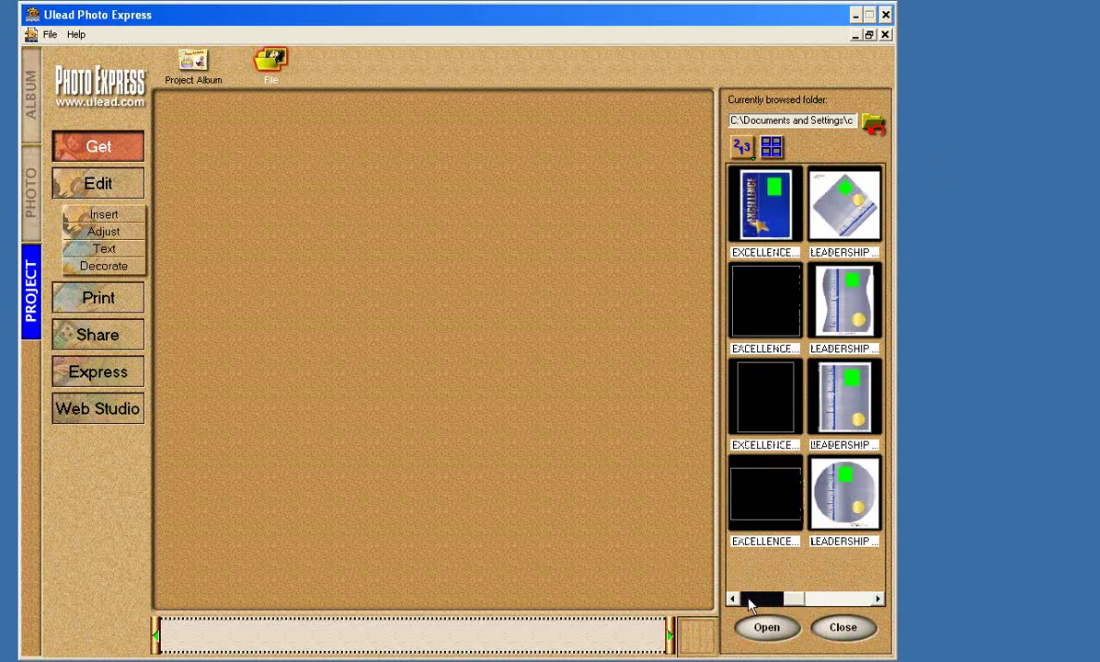
left_click(750, 600)
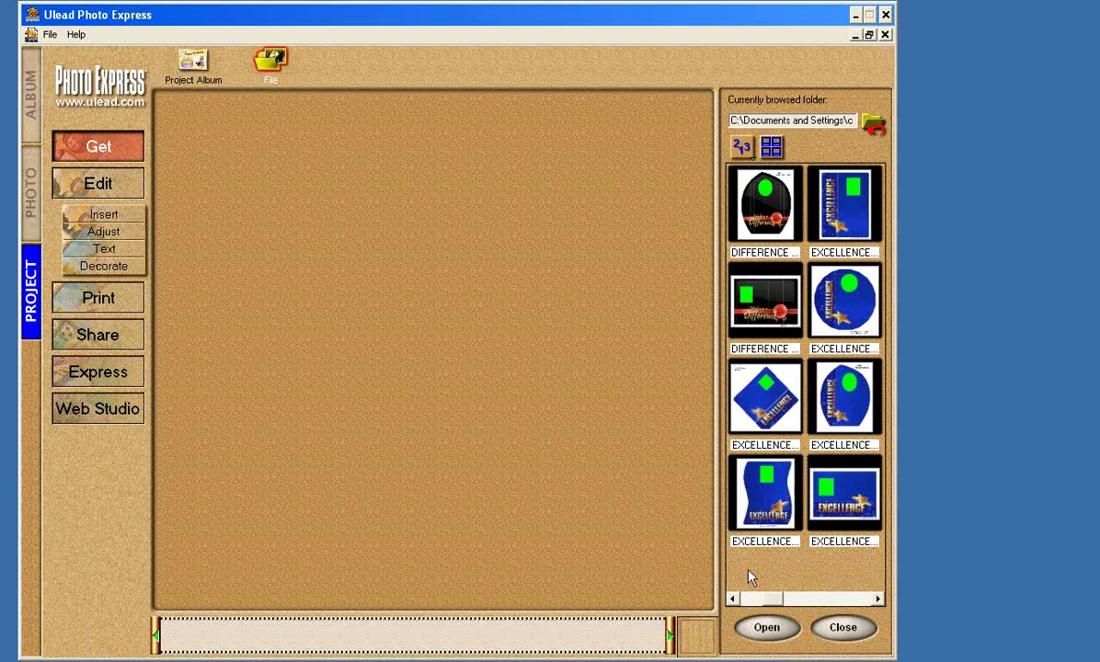
Select the EXCELLENCE CC0002-2DiamondPHOTO.TPL diamond template.
left_click(747, 543)
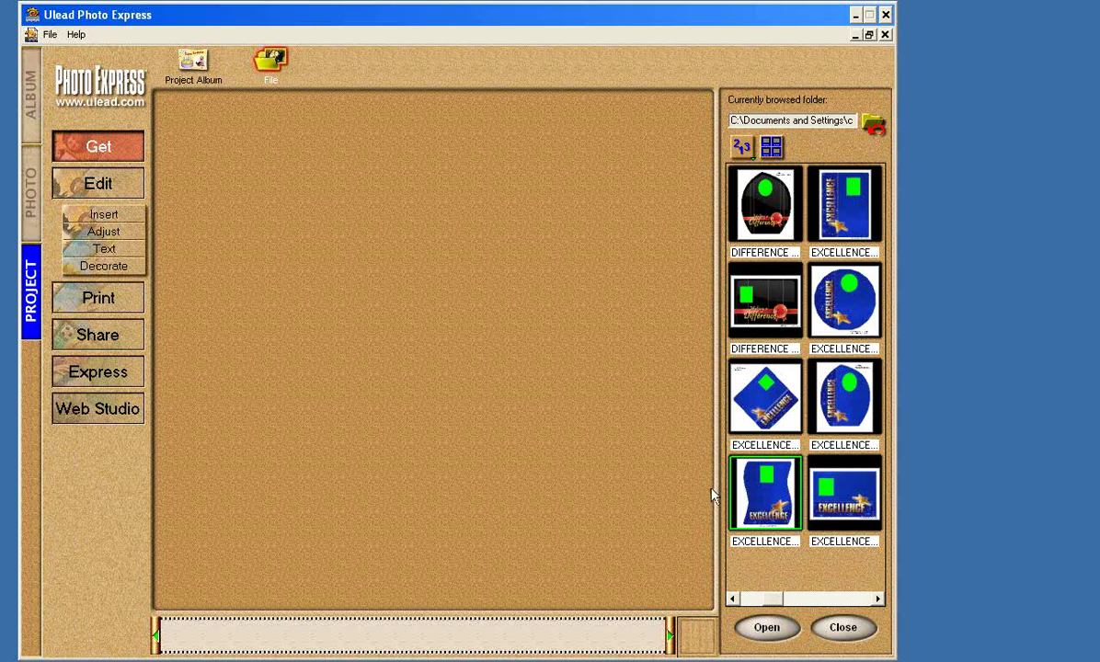
left_click(859, 601)
left_click_drag(793, 599, 762, 611)
left_click(740, 423)
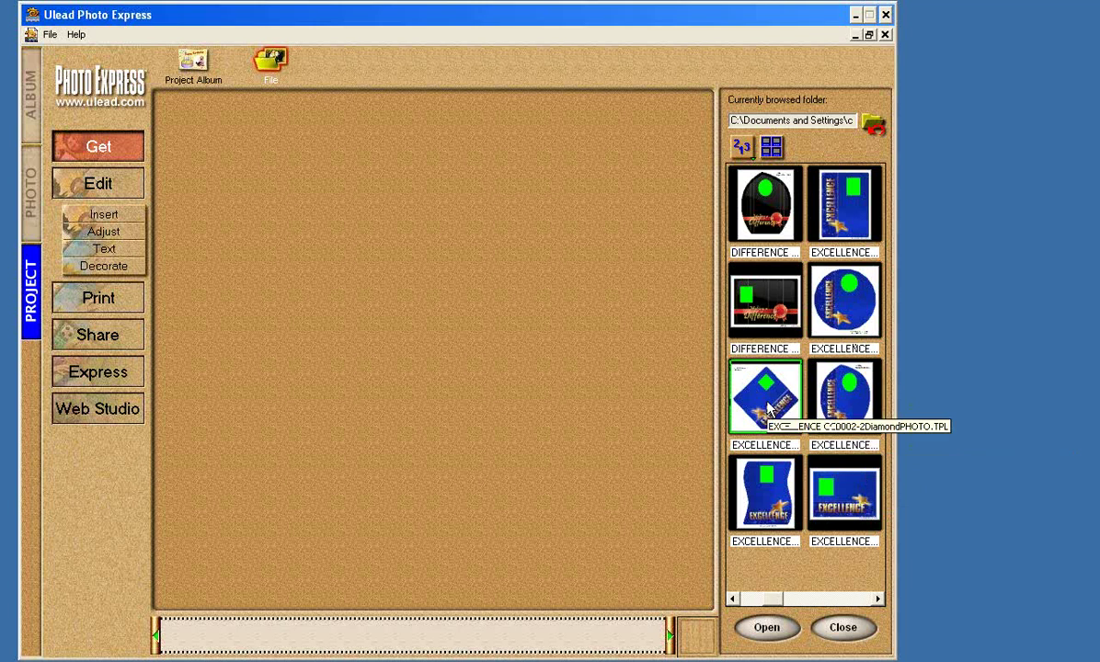
left_click(768, 410)
Open the EXCELLENCE diamond template and move its green photo placeholder to the left-centre.
double_click(768, 410)
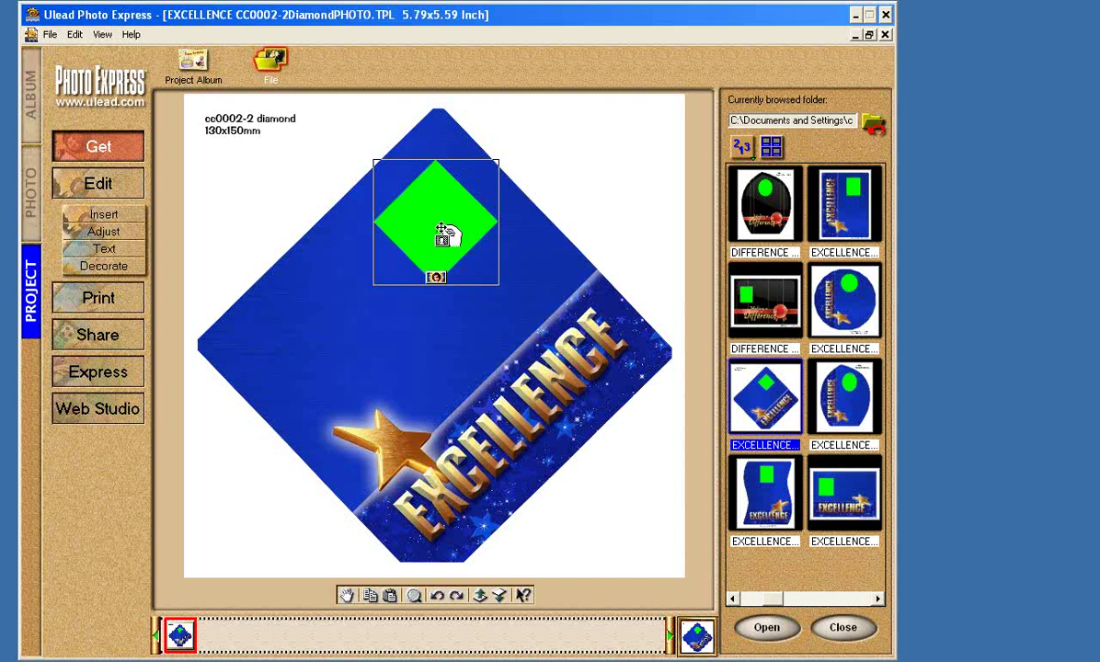
key("Delete")
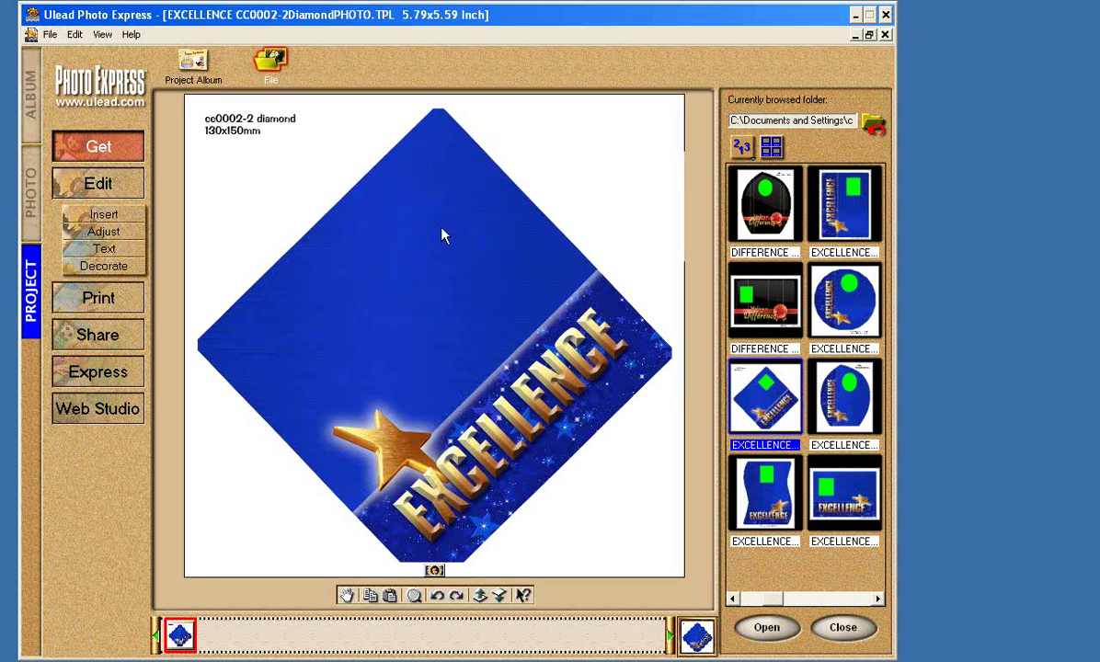
key("ctrl+z")
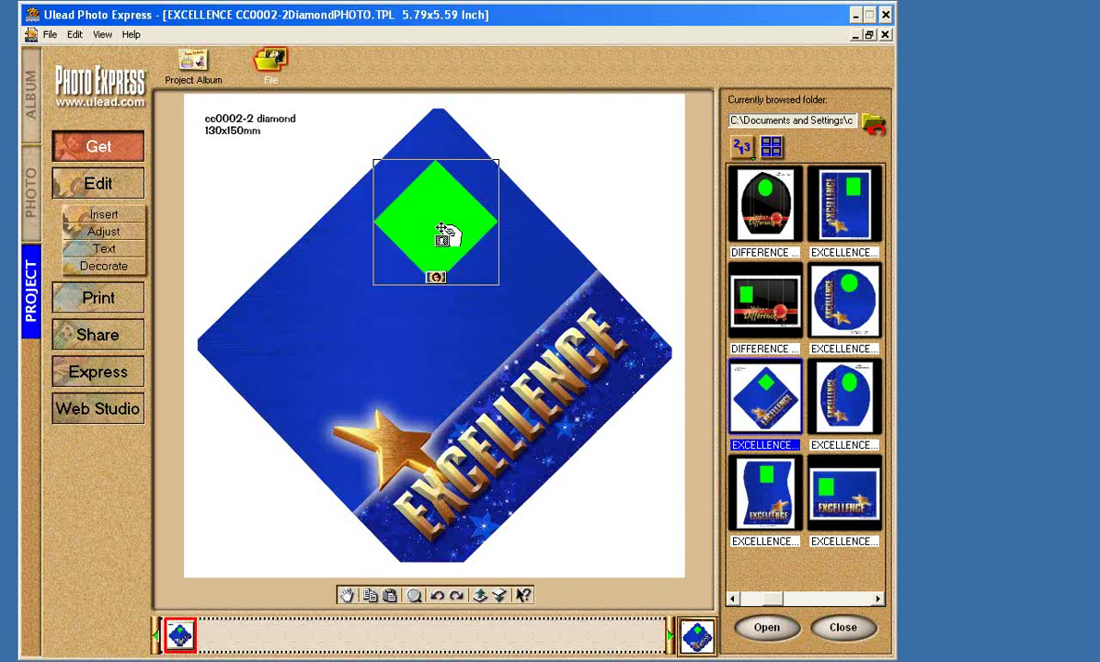
mouse_move(450, 235)
left_mouse_down()
mouse_move(422, 253)
mouse_move(450, 233)
left_mouse_up()
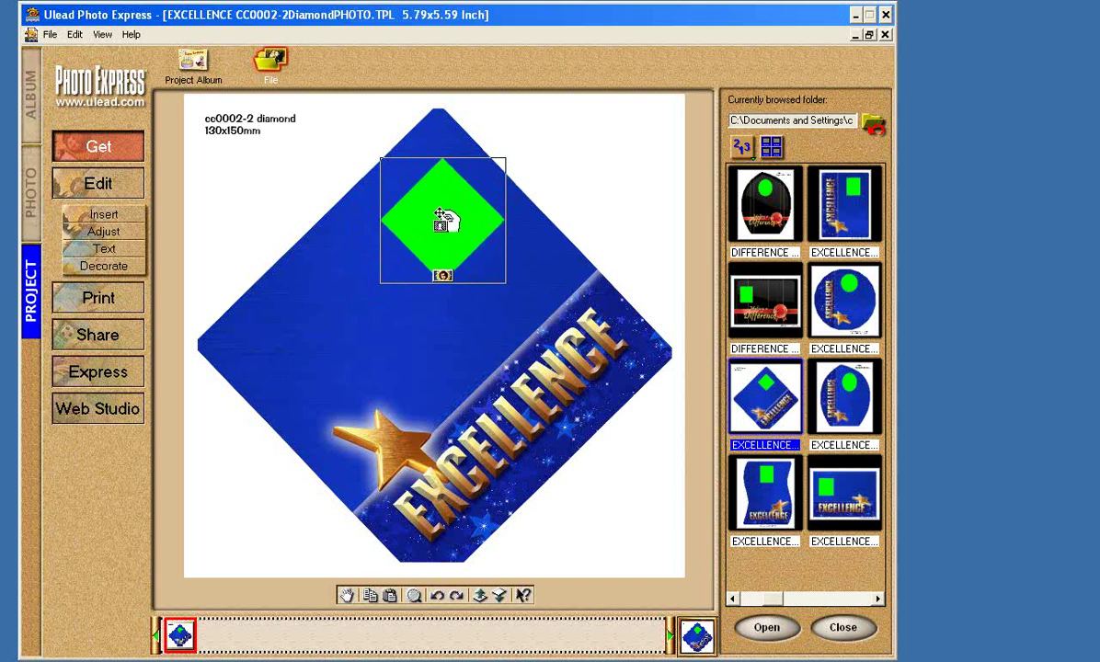
left_click_drag(449, 221, 294, 345)
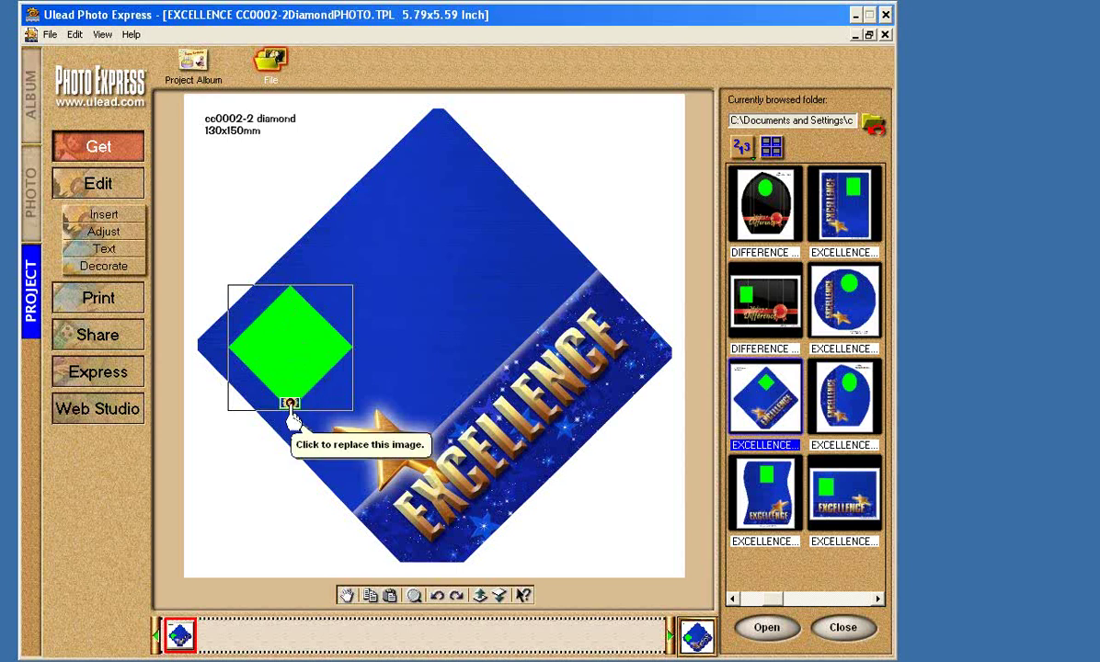
Replace the diamond placeholder with the portrait photo REP0063F.JPG from file.
left_click(291, 407)
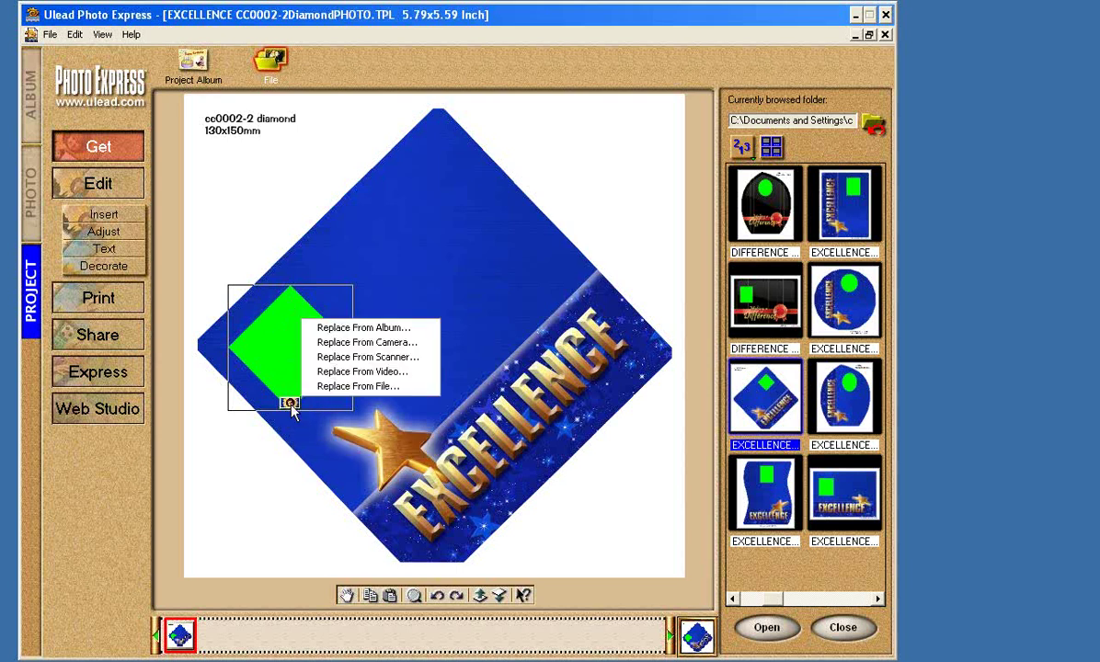
left_click(346, 387)
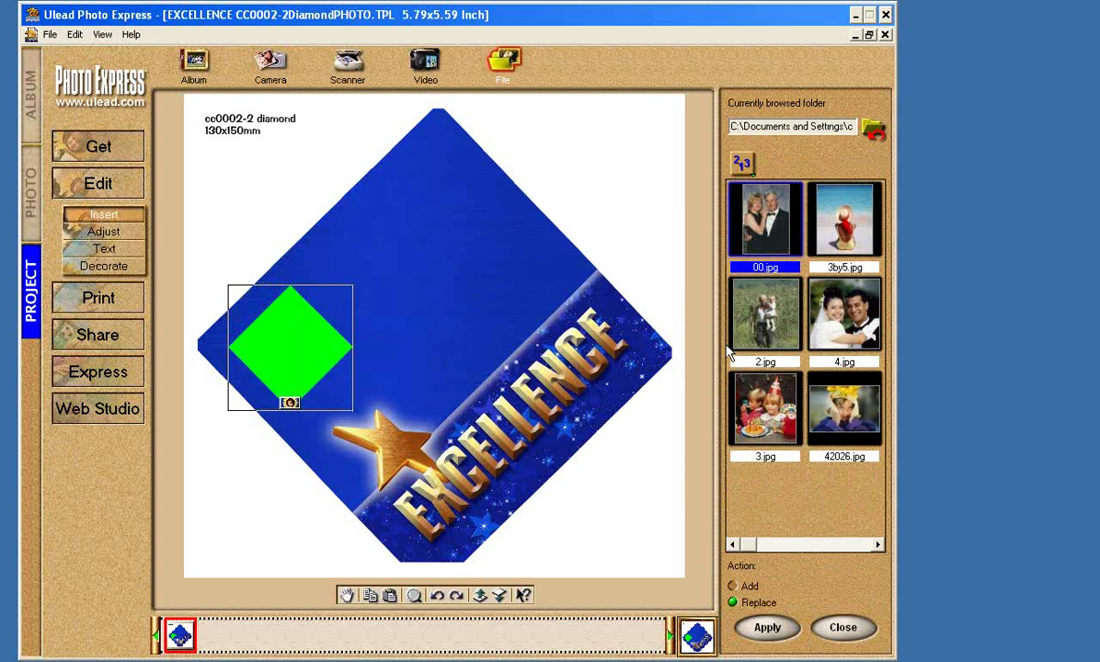
left_click(864, 545)
left_click(864, 545)
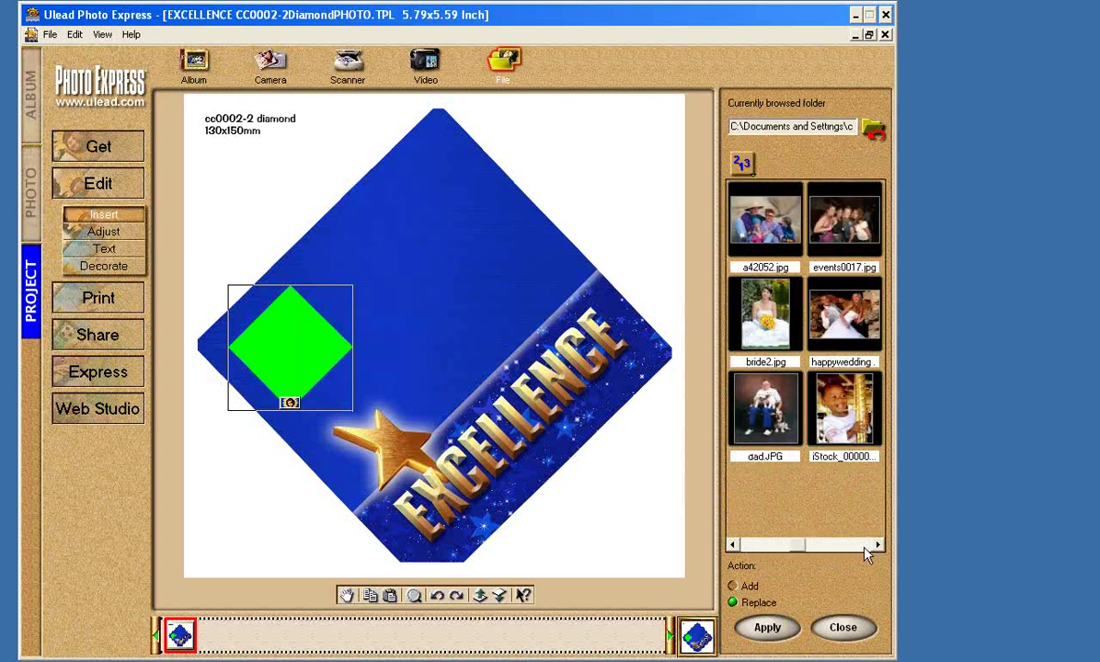
left_click(865, 545)
left_click(865, 545)
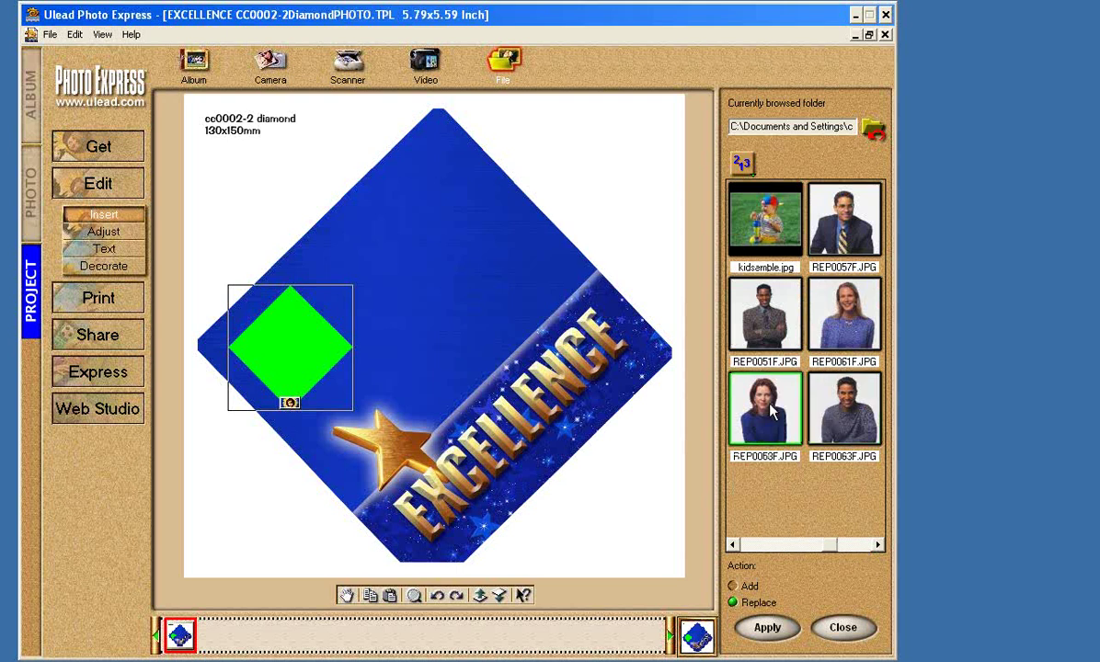
left_click(850, 413)
left_click_drag(850, 414, 296, 348)
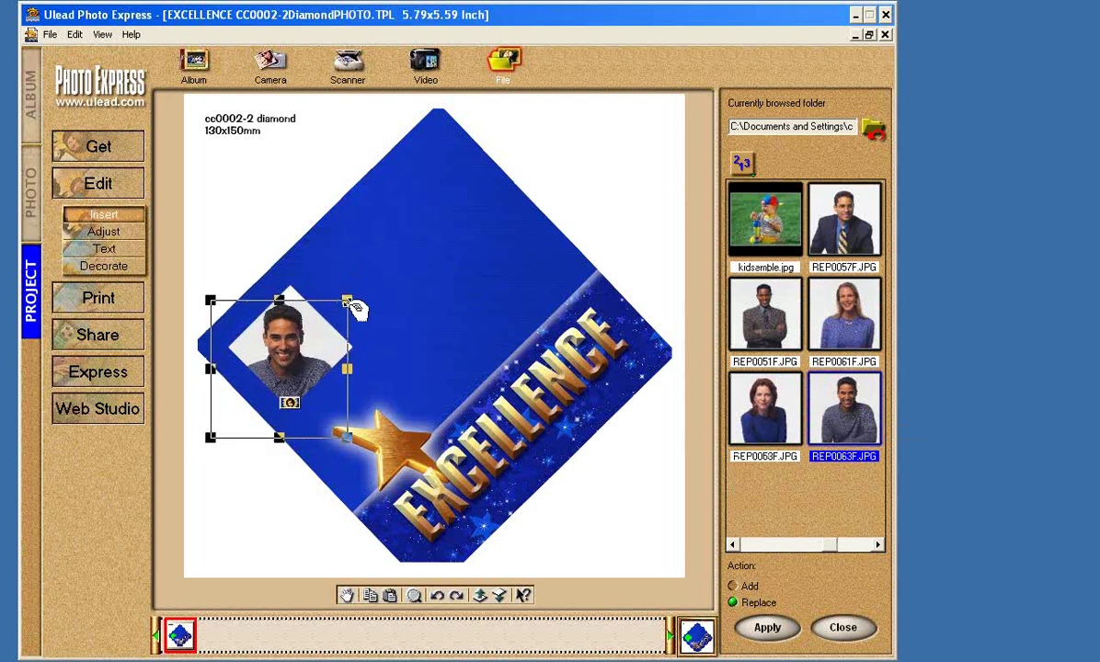
Enlarge the portrait and shift it slightly left and down within the frame.
left_click_drag(353, 306, 379, 269)
left_click_drag(348, 306, 336, 319)
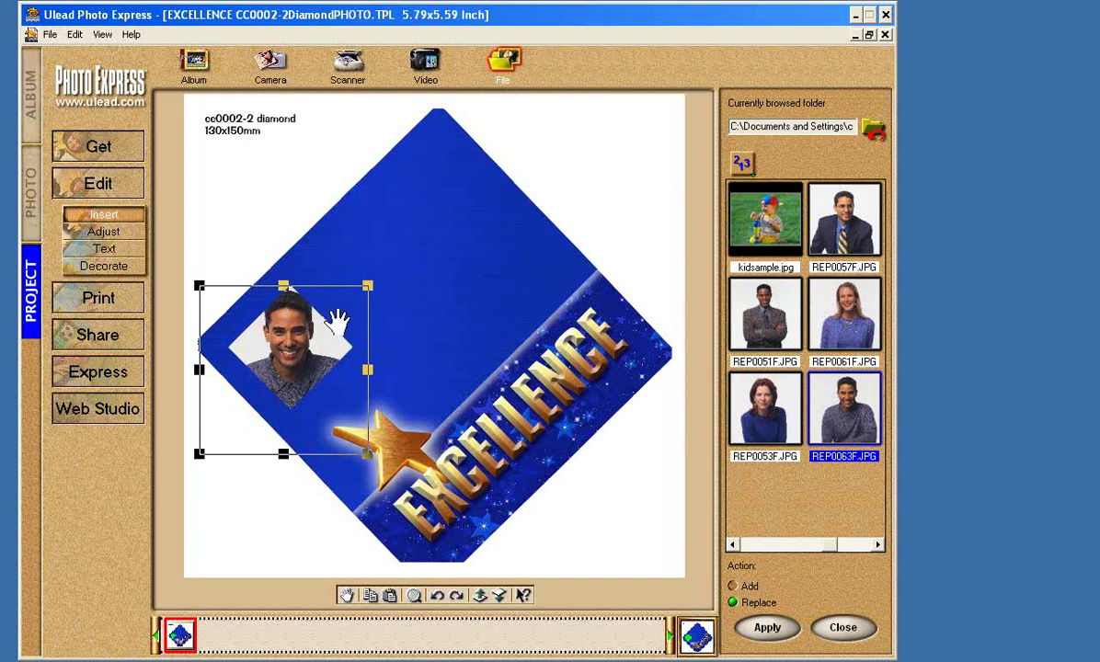
left_click(426, 319)
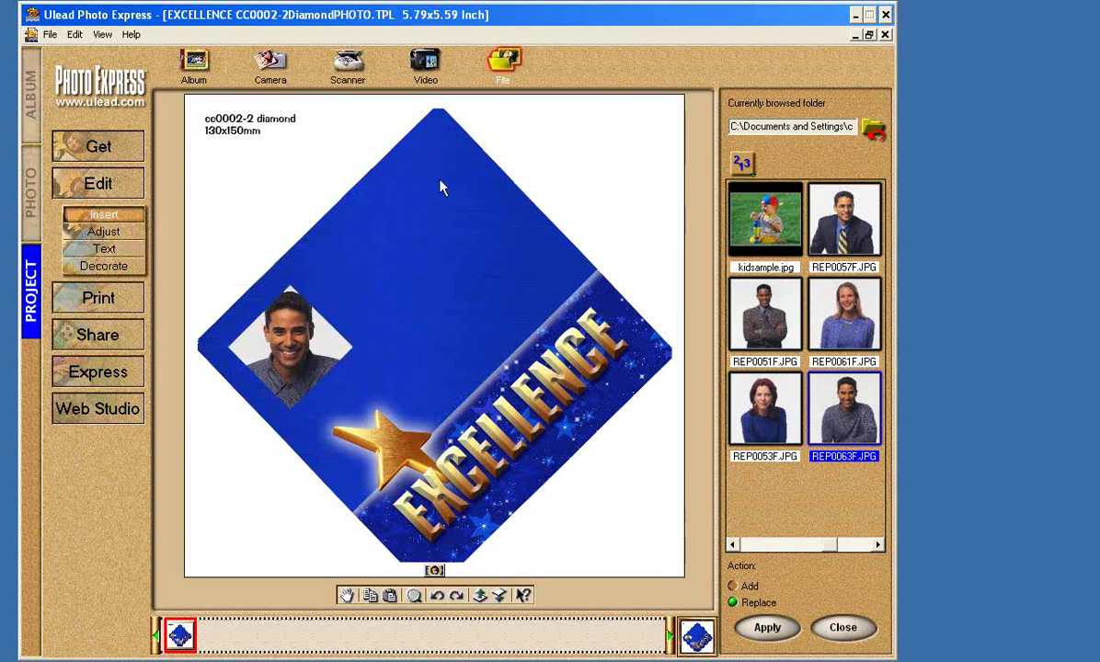
left_click(104, 249)
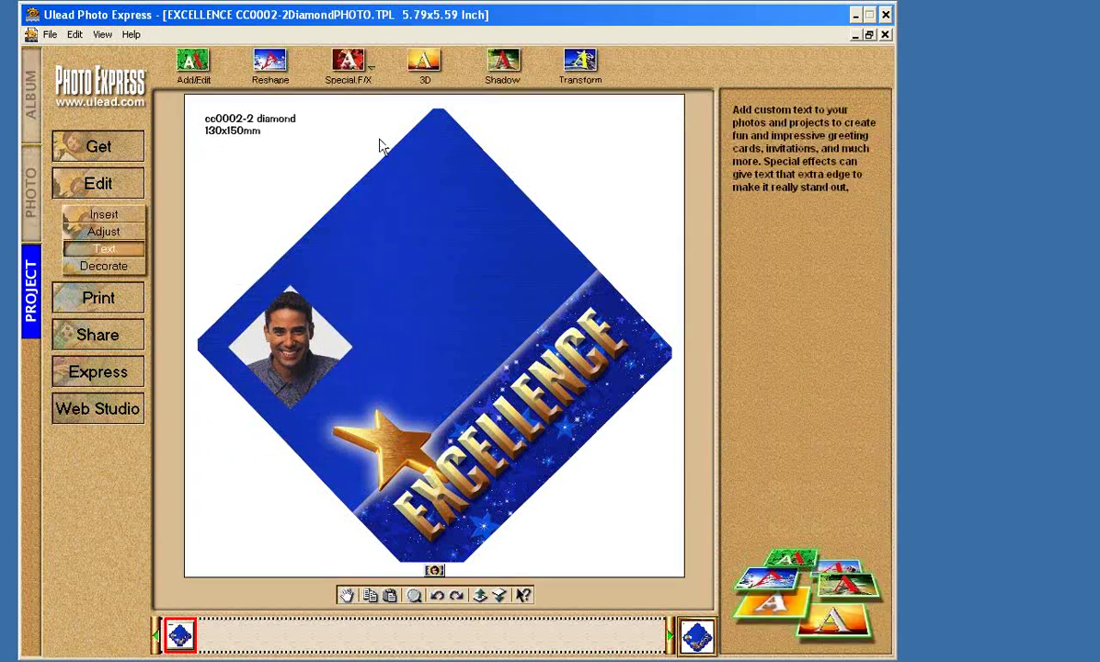
Add the teacher's name as white Times New Roman text on the card.
left_click(193, 62)
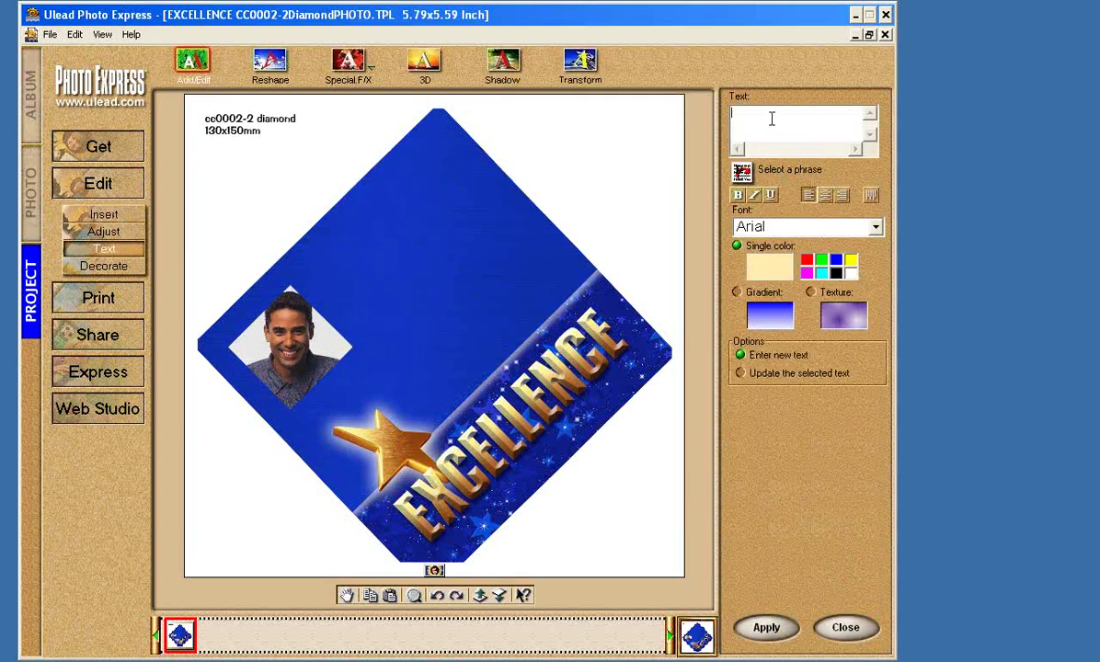
left_click(879, 231)
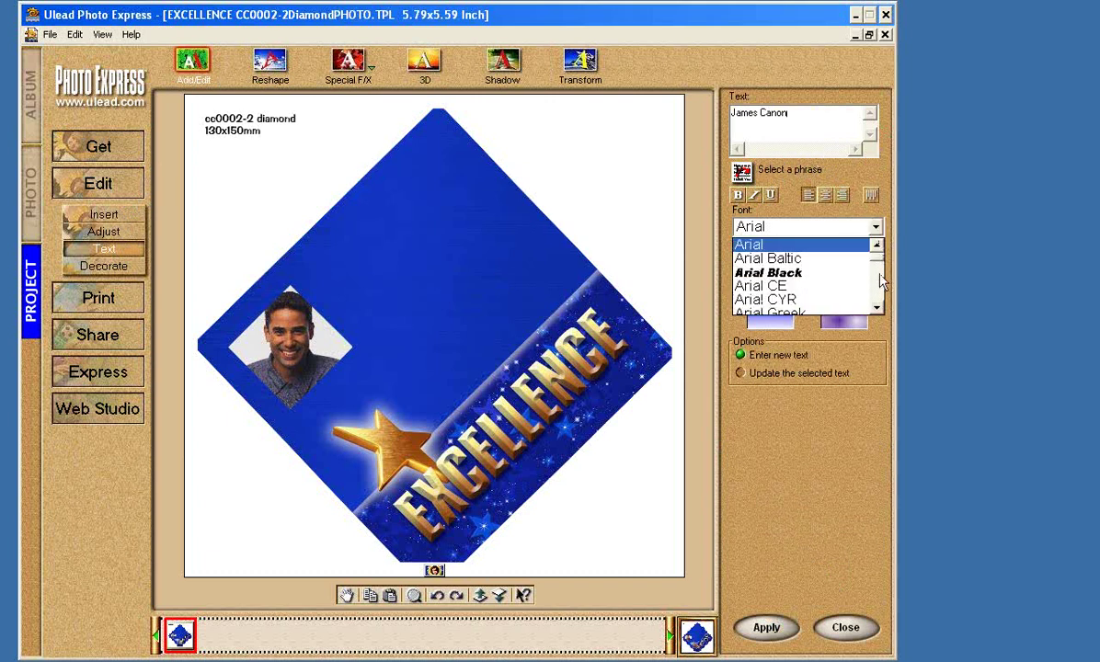
left_click(881, 291)
left_click(880, 290)
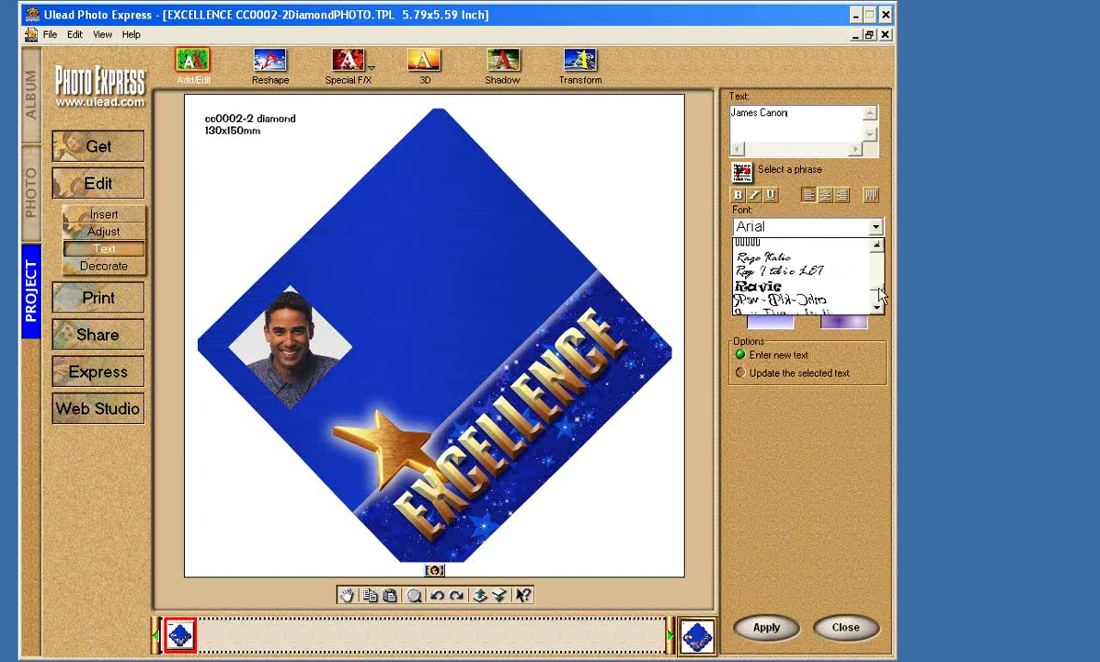
left_click(880, 305)
left_click(879, 307)
left_click(878, 308)
left_click(878, 307)
left_click(878, 309)
left_click(877, 309)
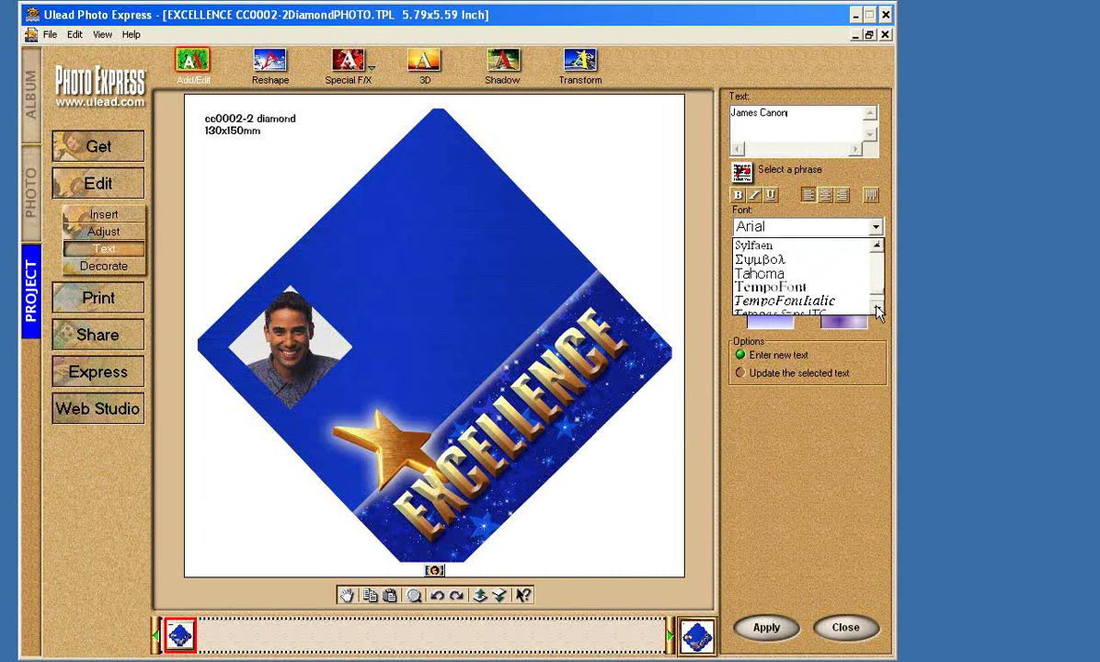
left_click(877, 309)
left_click(877, 309)
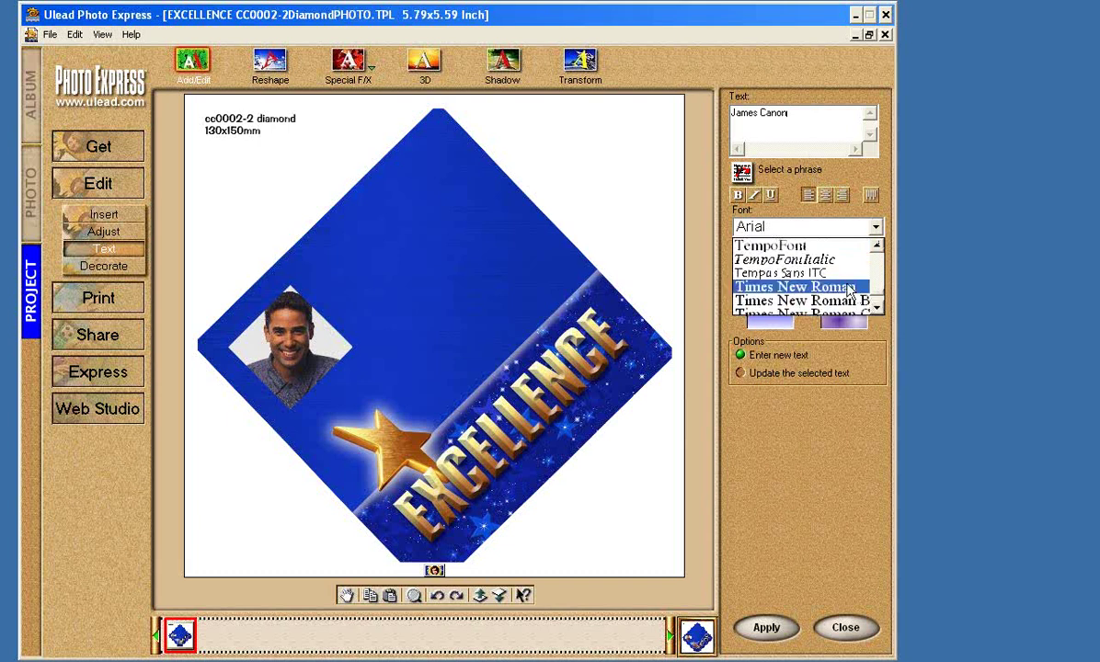
left_click(809, 287)
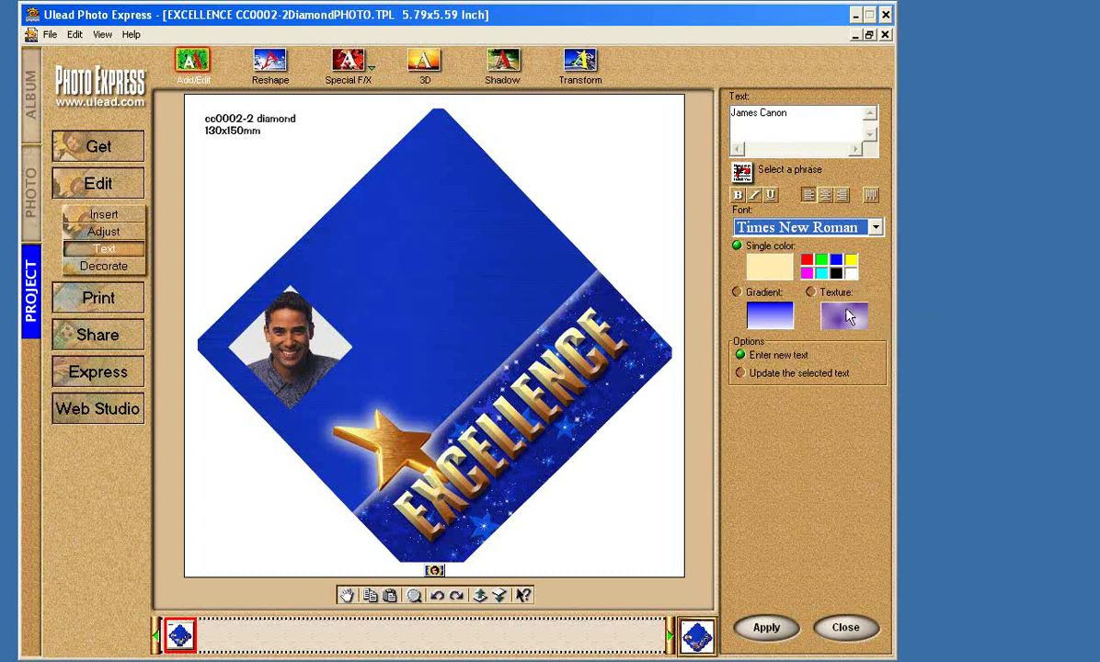
left_click(849, 275)
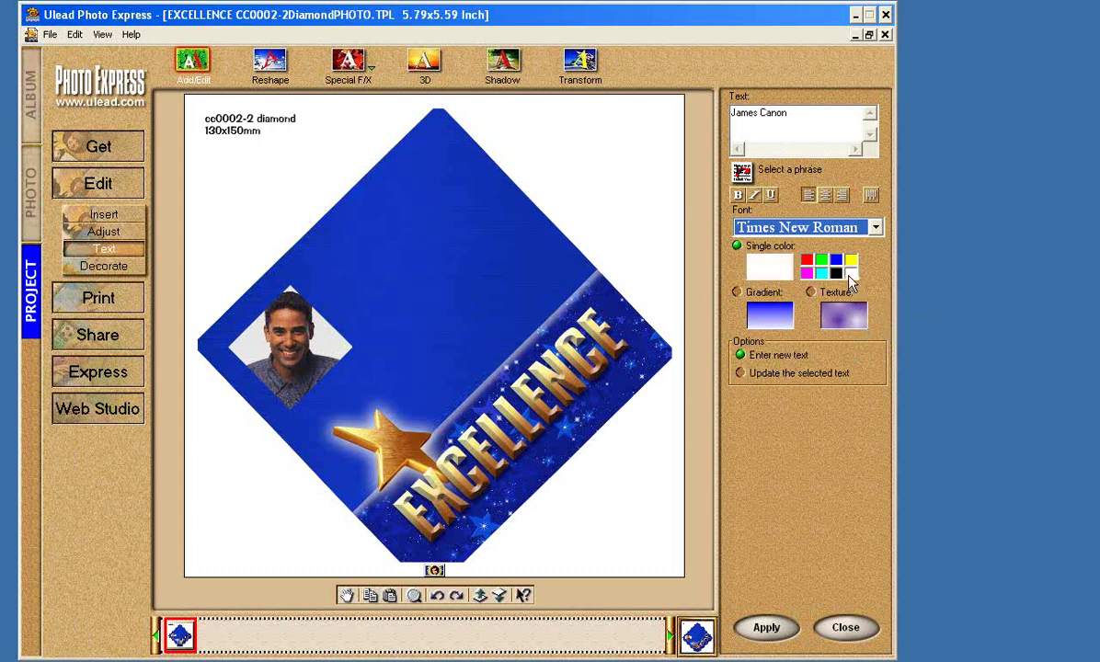
left_click(769, 628)
Shrink the name text and place it just right of the portrait.
left_click_drag(428, 255, 491, 354)
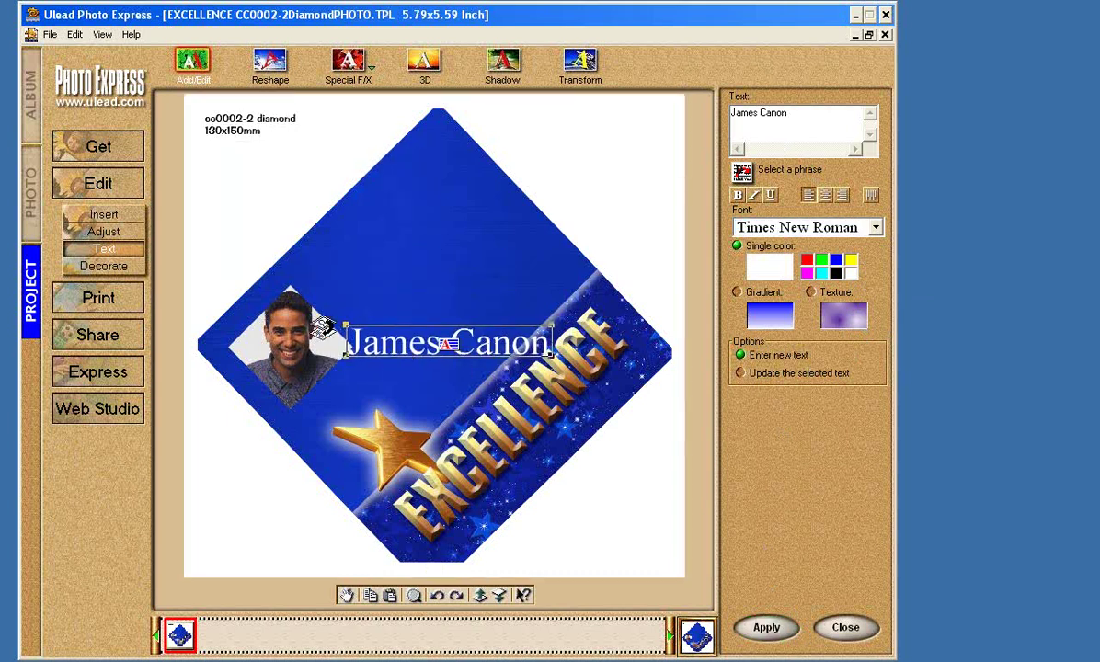
left_click_drag(346, 323, 399, 333)
left_click_drag(508, 350, 465, 354)
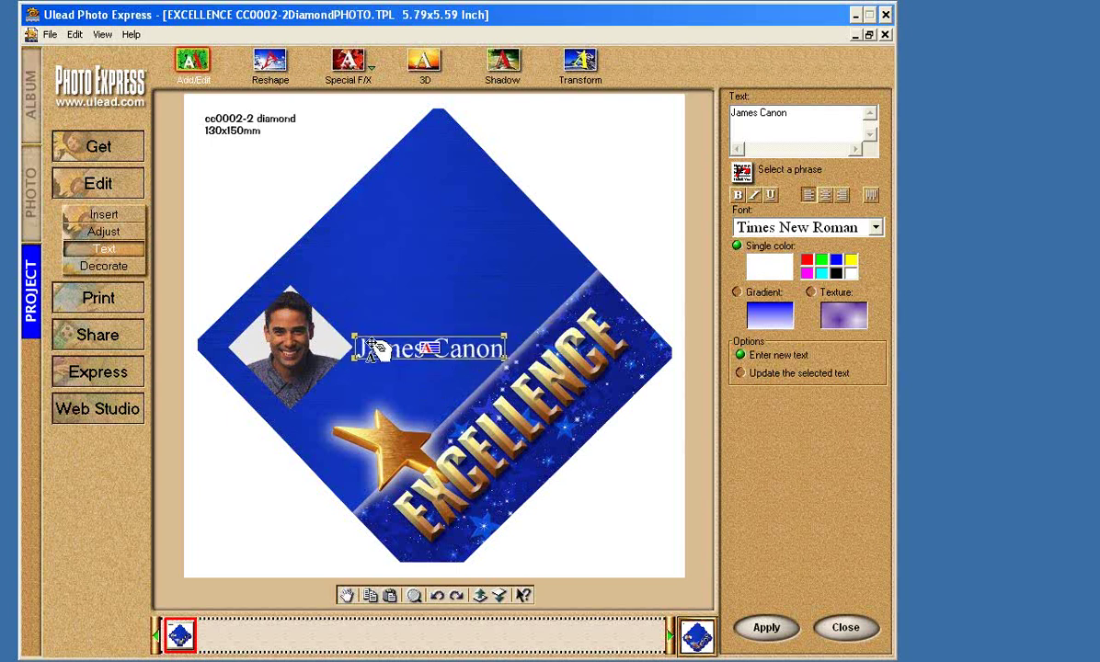
left_click_drag(354, 336, 404, 355)
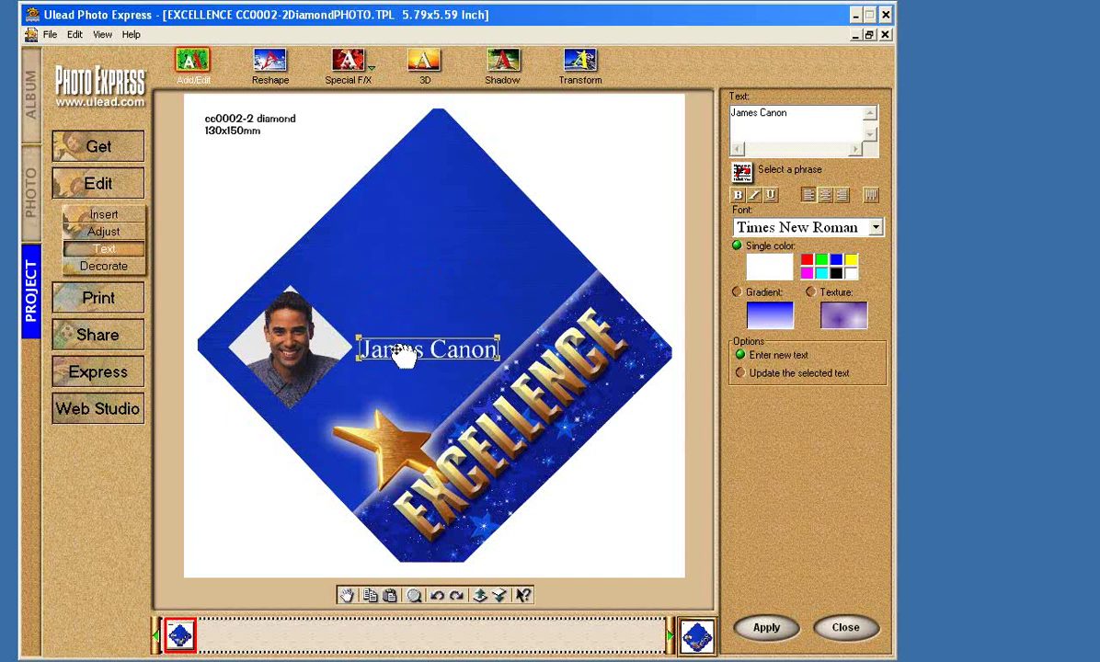
left_click(533, 377)
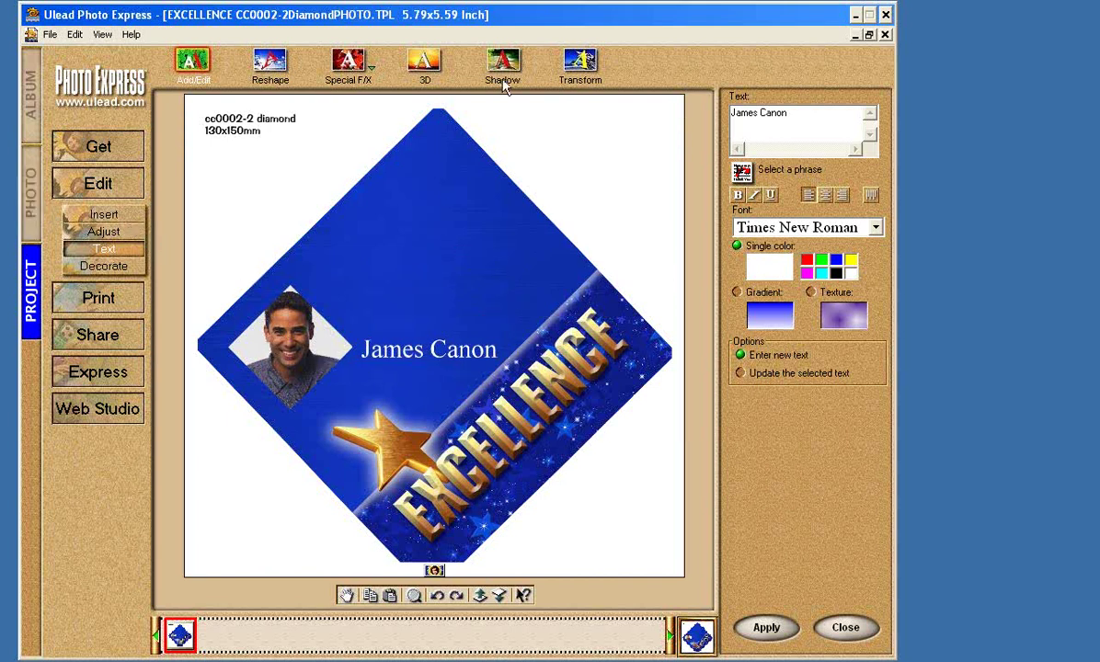
Add '2010' in Bernard MT Condensed and centre it at the top of the diamond.
left_click(787, 112)
left_click_drag(788, 112, 727, 112)
type("20")
left_click(876, 228)
mouse_move(878, 296)
left_mouse_down()
mouse_move(878, 261)
mouse_move(880, 296)
left_mouse_up()
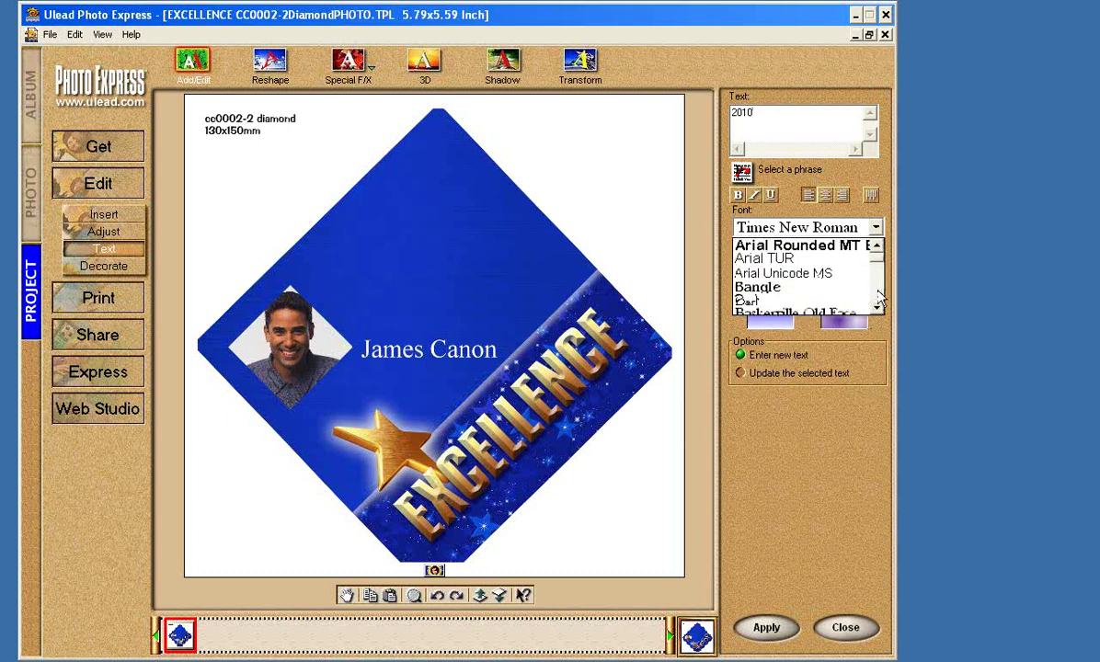
scroll(880, 296, "down", 2)
scroll(880, 296, "down", 2)
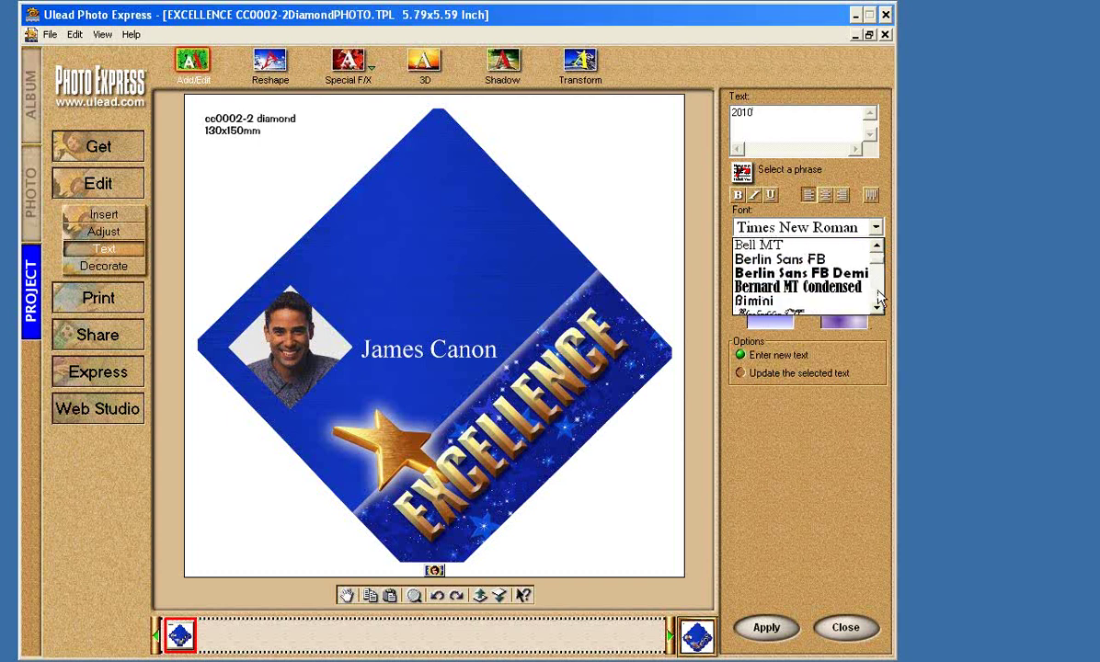
left_click(798, 286)
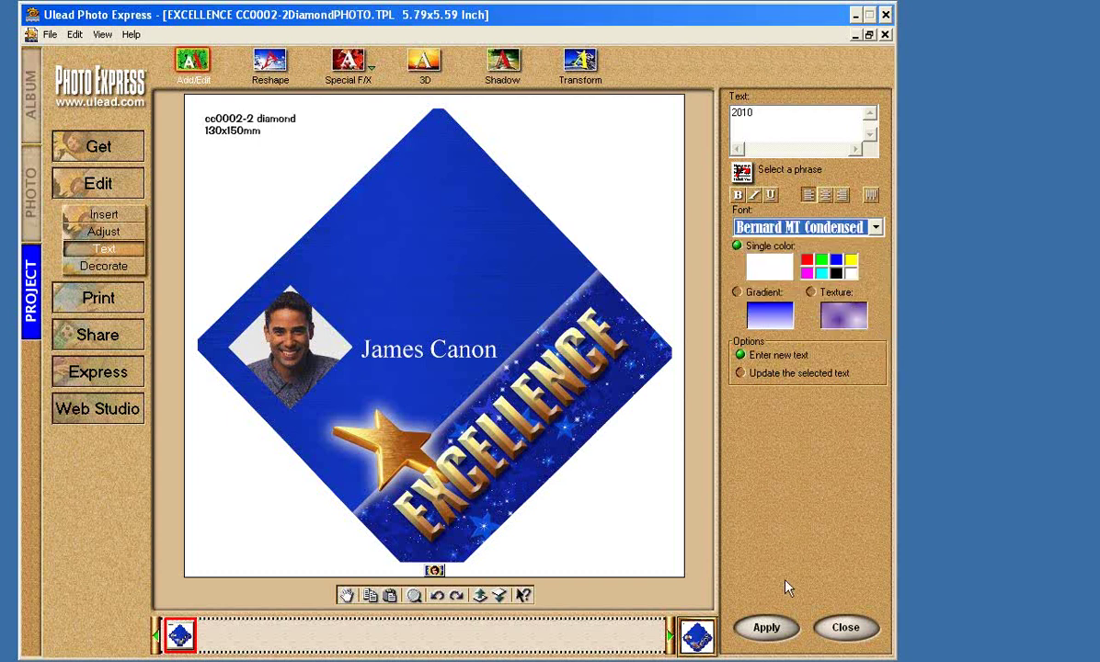
left_click(770, 630)
left_click_drag(230, 115, 457, 184)
left_click(486, 262)
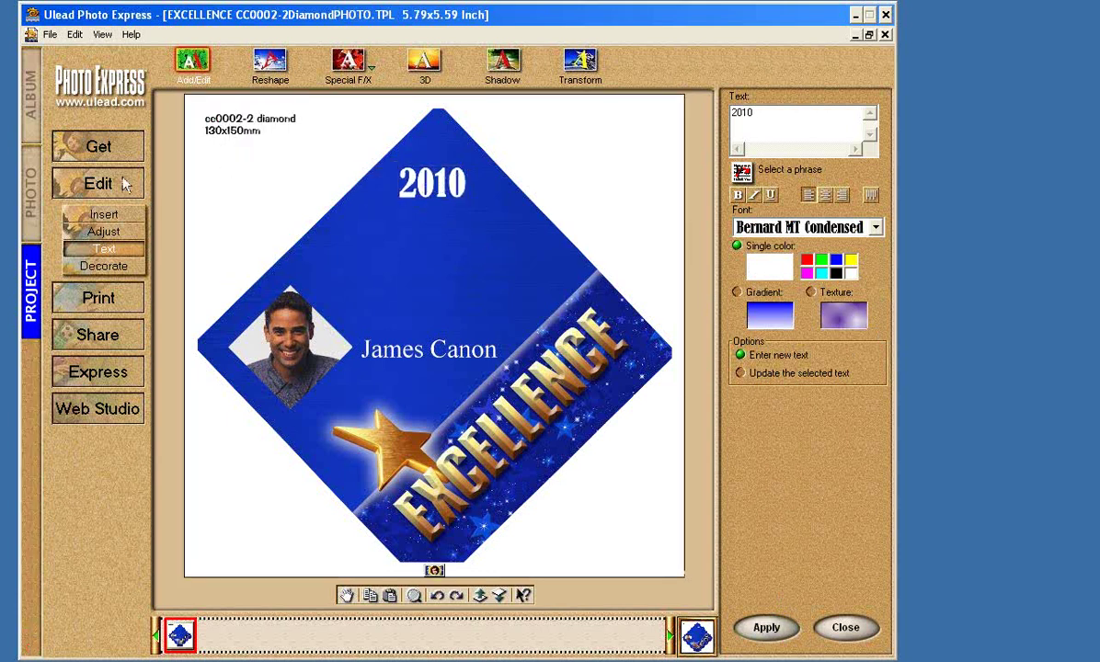
Enter 'Teacher of the Year Award' as the next text caption.
double_click(742, 112)
type("Teacher of the Year")
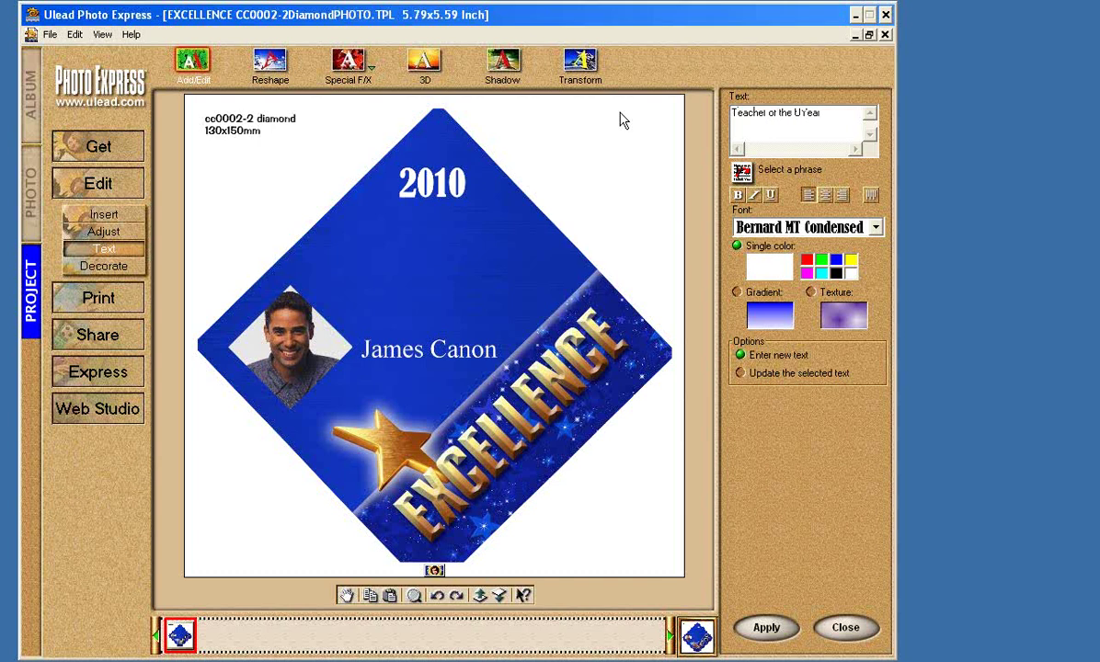
key("BackSpace")
key("BackSpace")
key("BackSpace")
type("Year Award")
Add the 'Teacher of the Year Award' title, shrink it and place it below 2010 above the photo.
left_click_drag(844, 113, 721, 124)
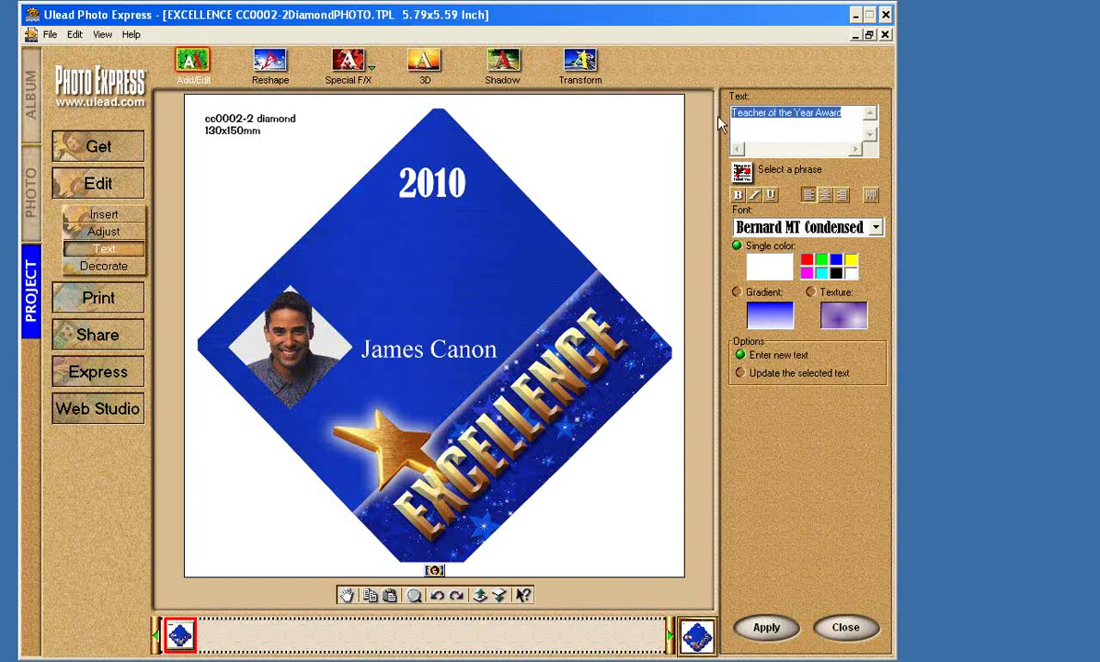
left_click(786, 117)
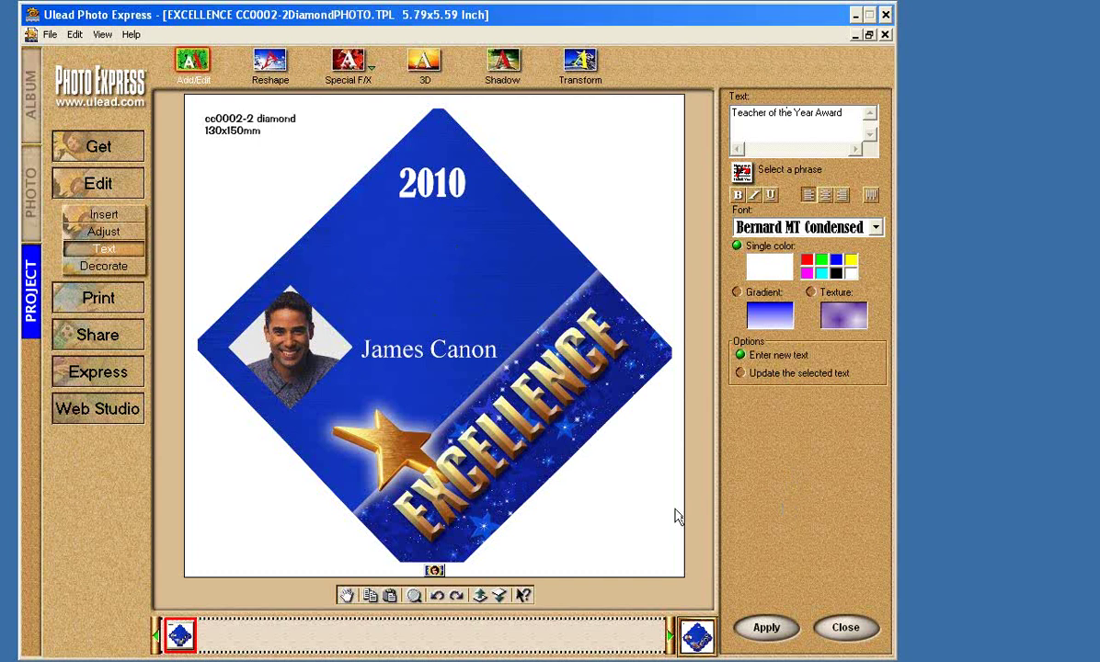
left_click(769, 629)
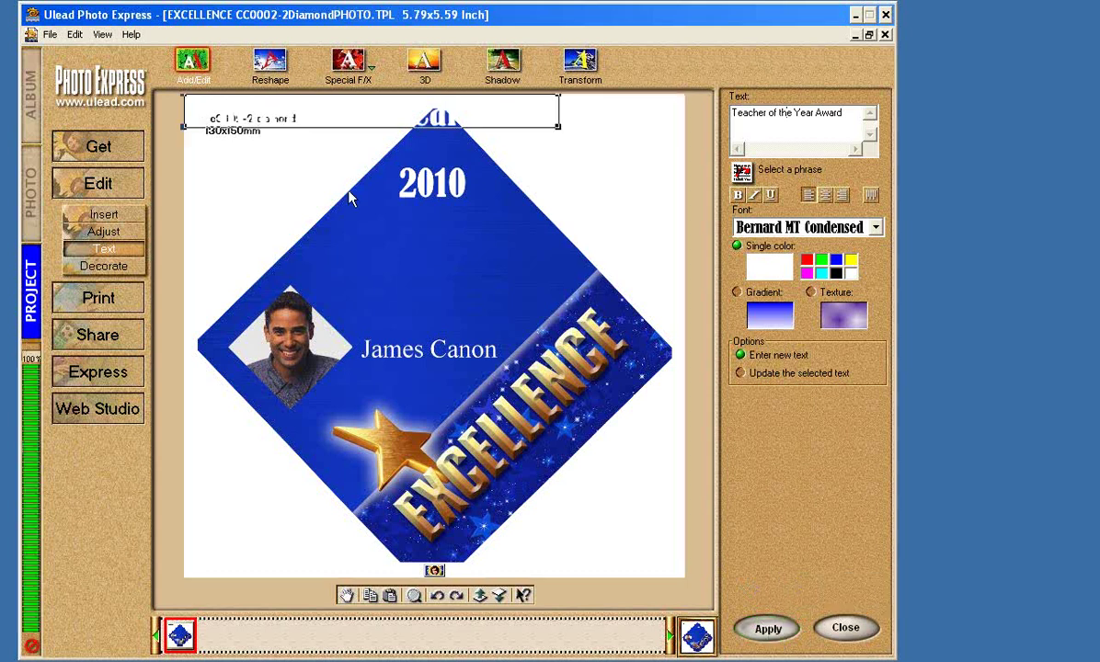
left_click_drag(331, 108, 345, 276)
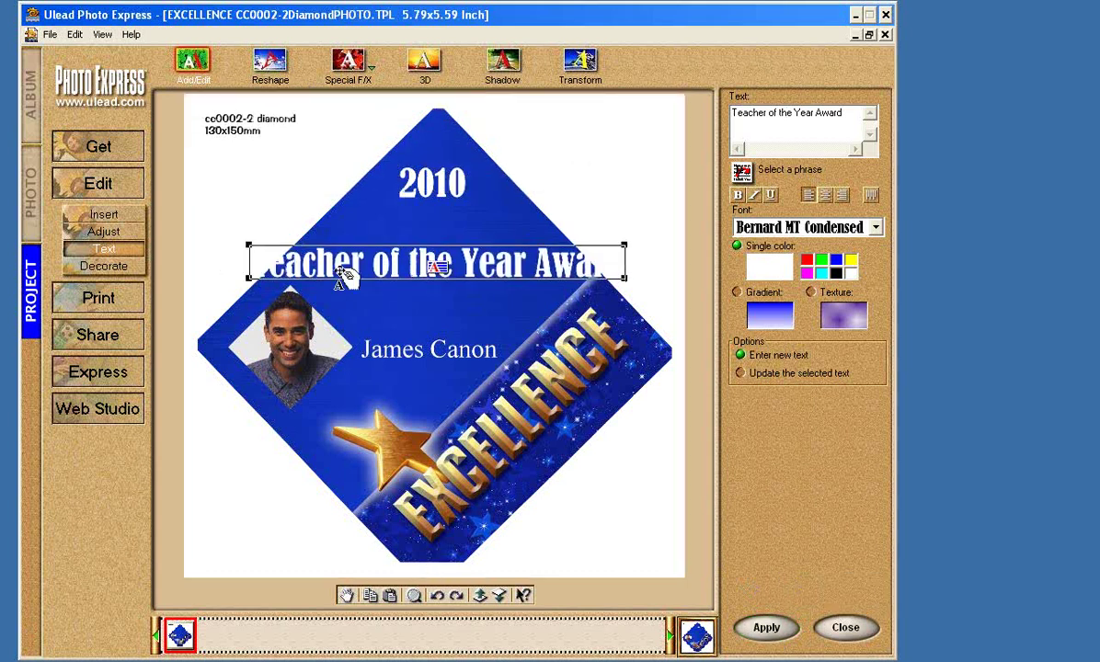
left_click_drag(248, 247, 360, 280)
left_click_drag(521, 260, 478, 273)
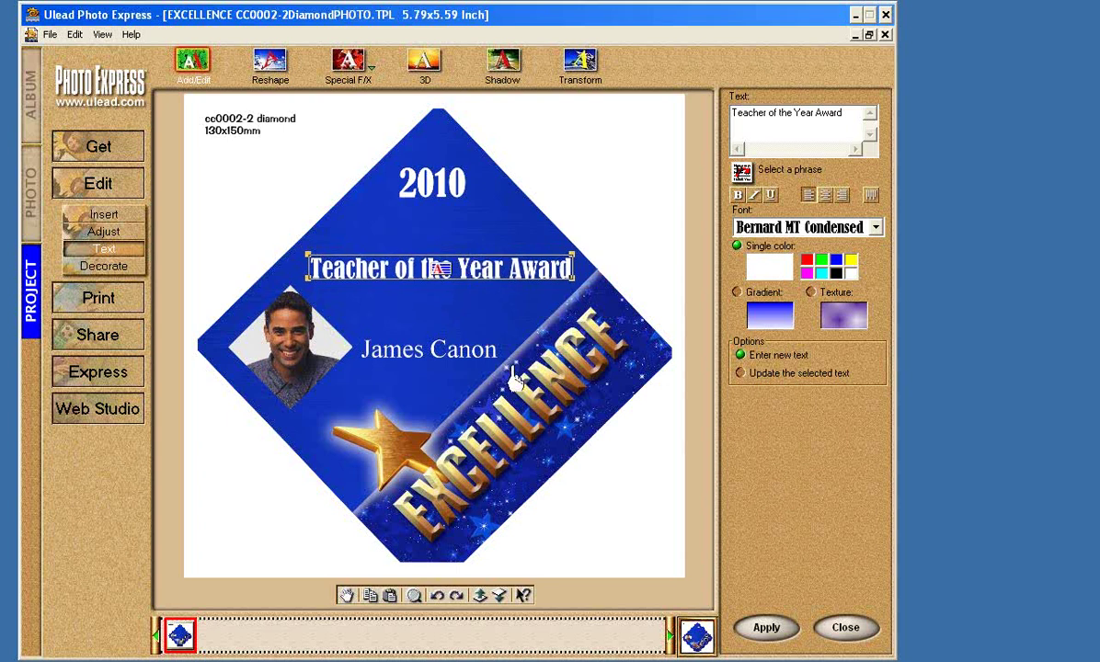
left_click(624, 256)
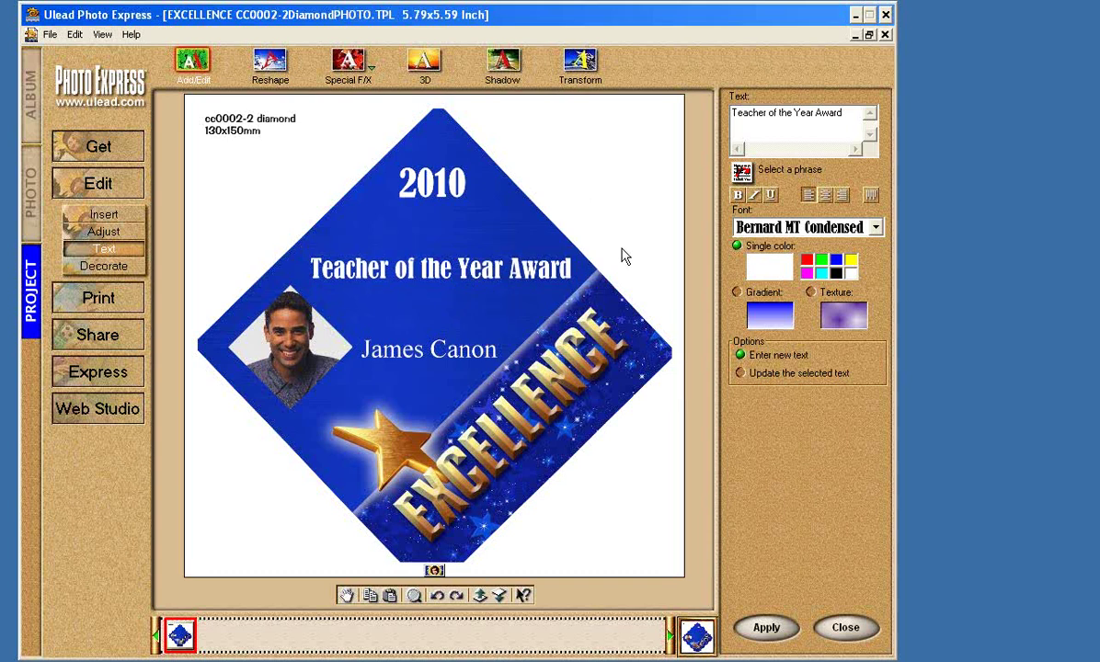
Add a white 'University of New York' text line to the card.
left_click(36, 193)
left_click(34, 276)
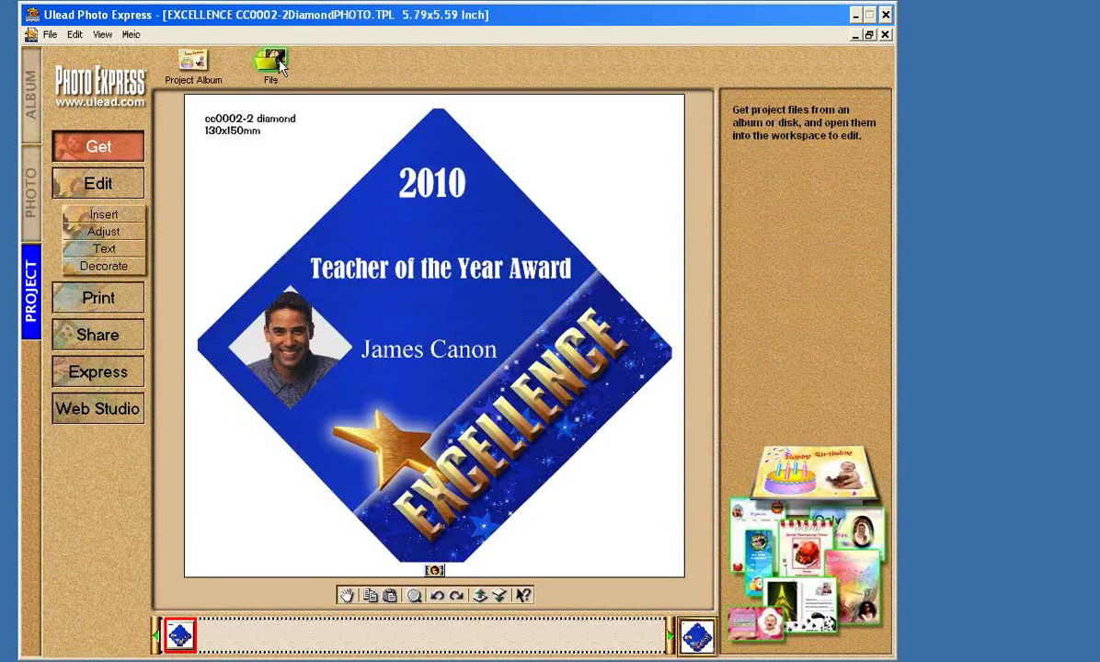
left_click(128, 250)
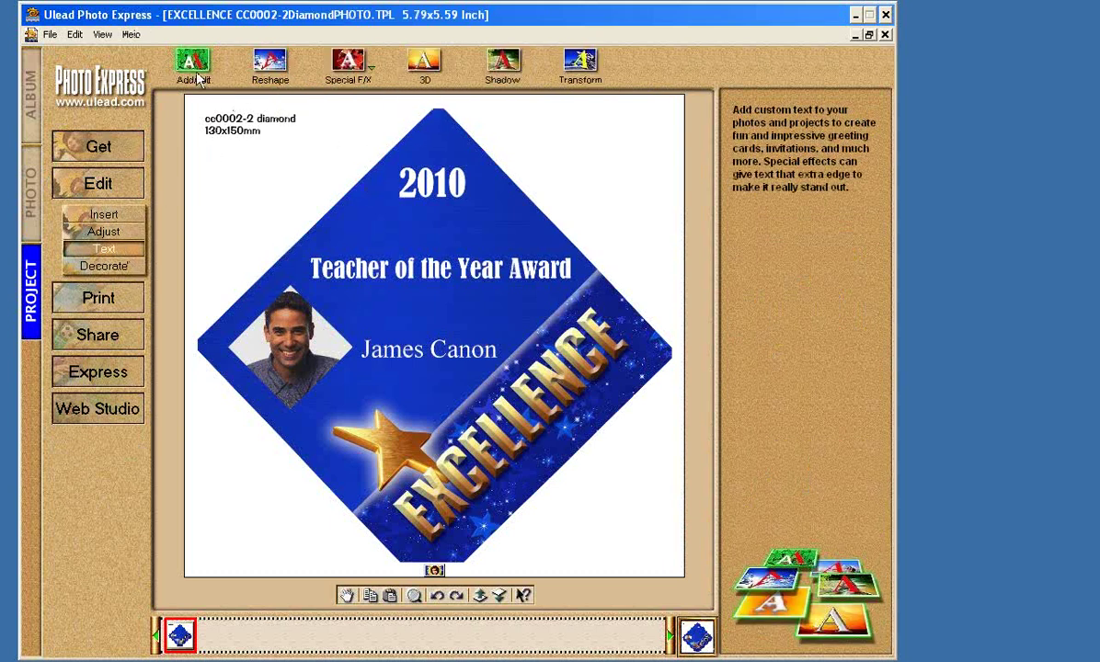
left_click(198, 77)
type("Univ")
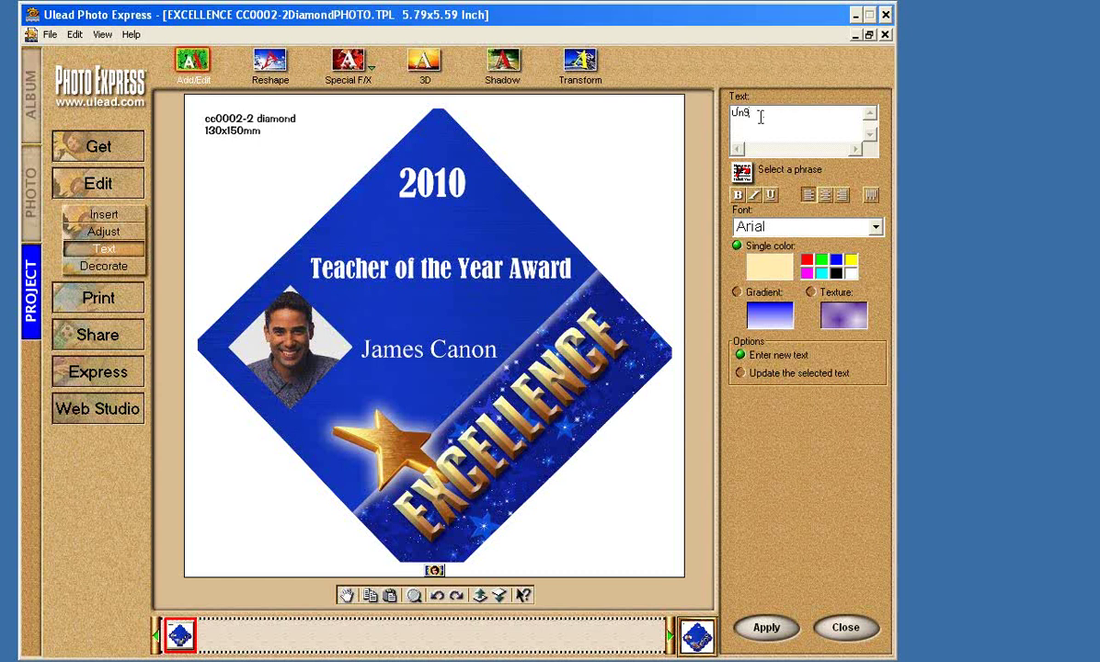
type("ersity of New York")
left_click(849, 276)
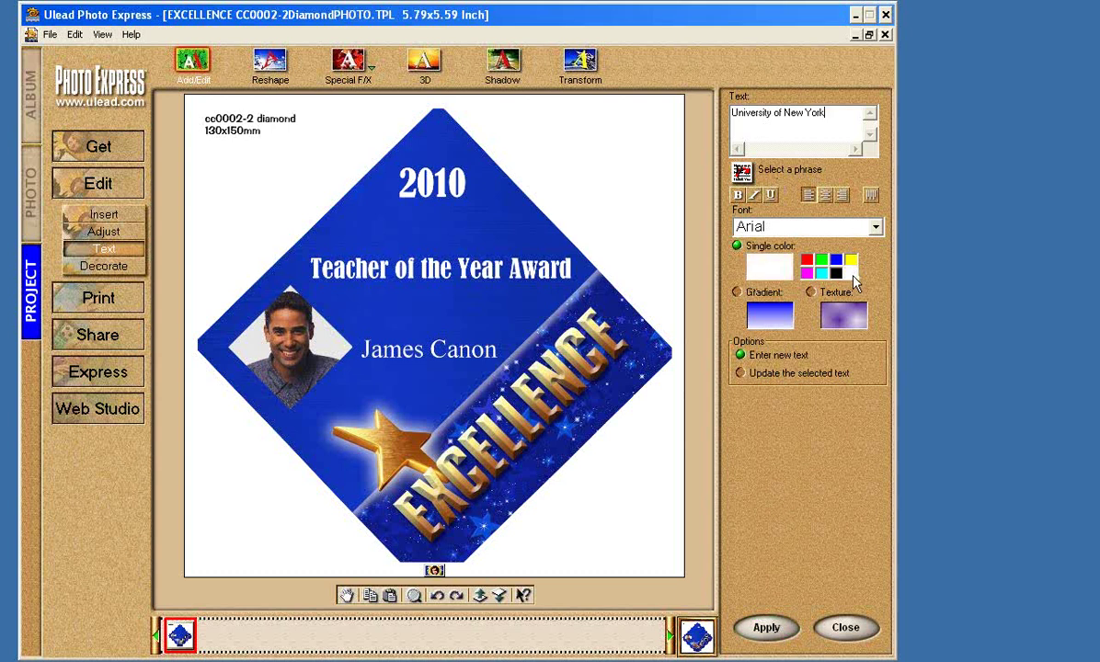
left_click(767, 630)
Shrink the university line and position it directly below the award title.
left_click_drag(442, 112, 481, 315)
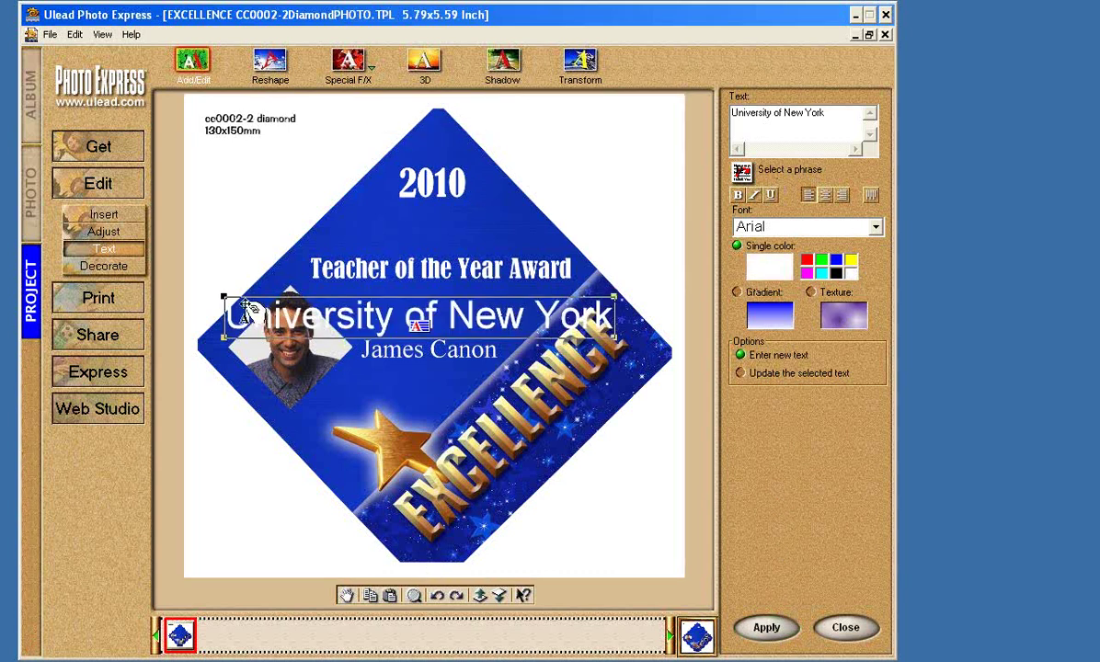
left_click_drag(223, 295, 357, 313)
left_click_drag(497, 318, 476, 305)
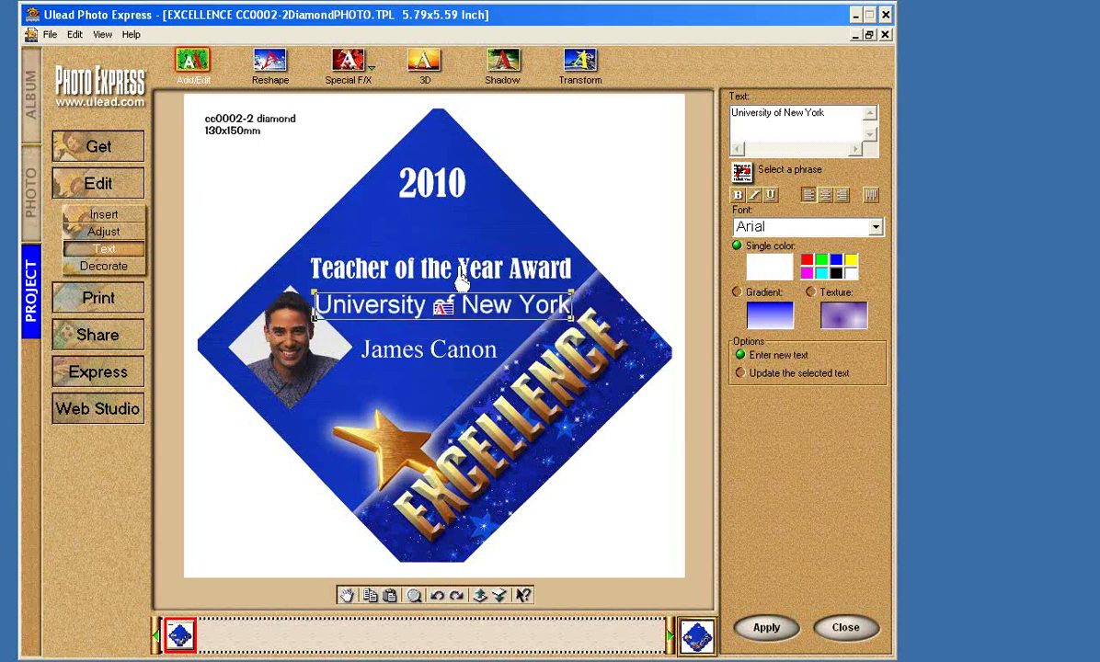
left_click_drag(316, 296, 348, 296)
left_click_drag(506, 311, 490, 312)
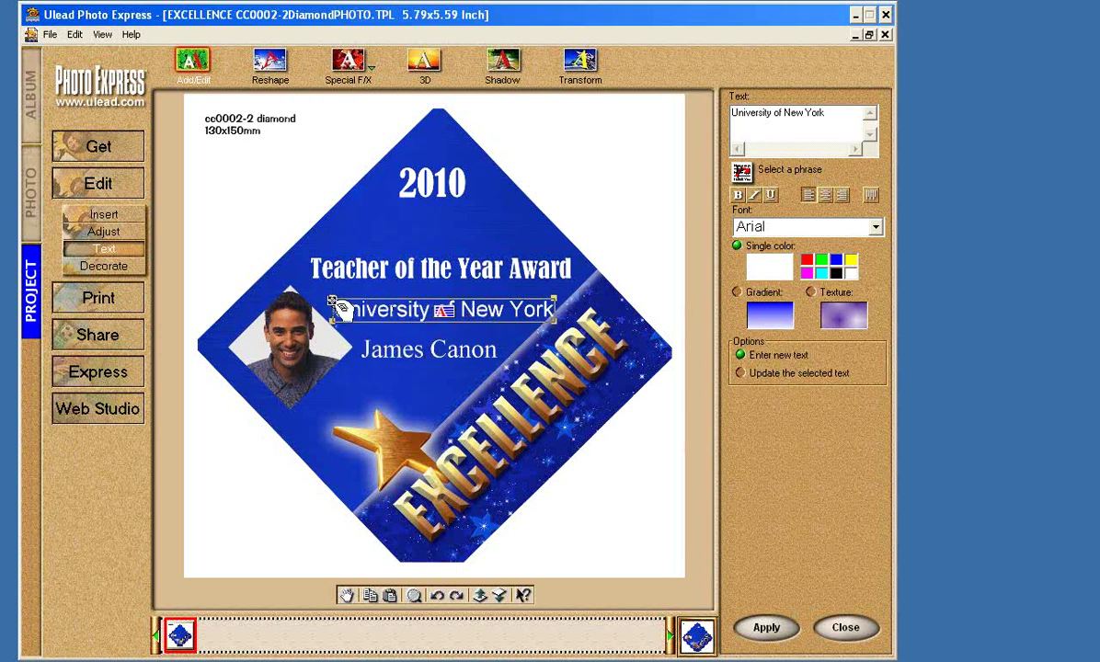
left_click(368, 309)
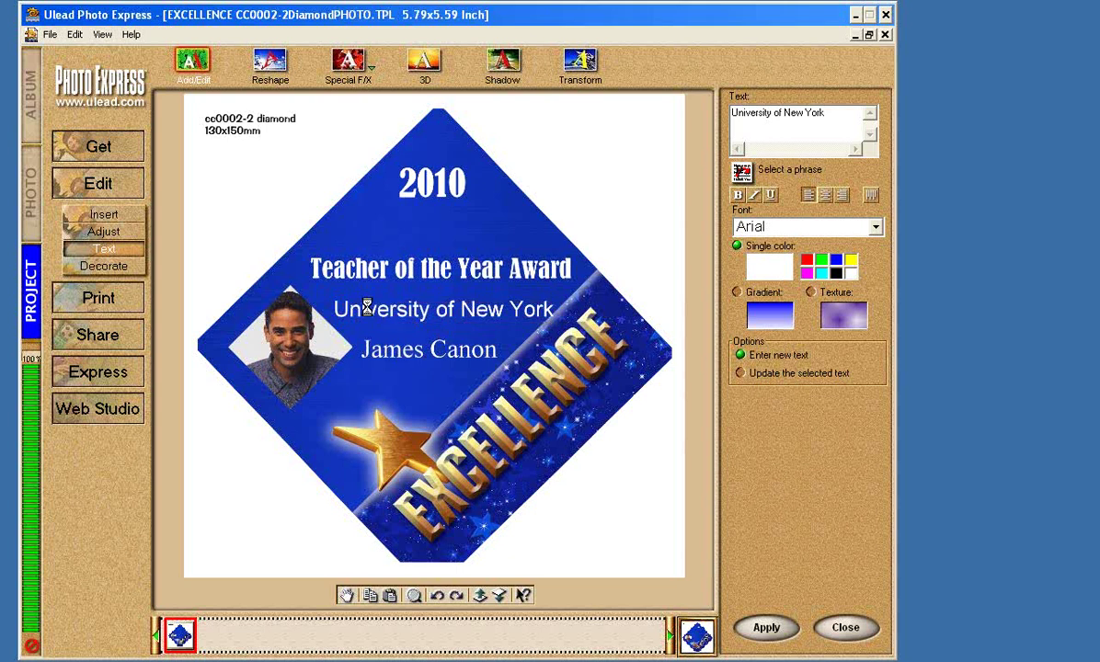
left_click_drag(419, 311, 420, 297)
left_click(442, 326)
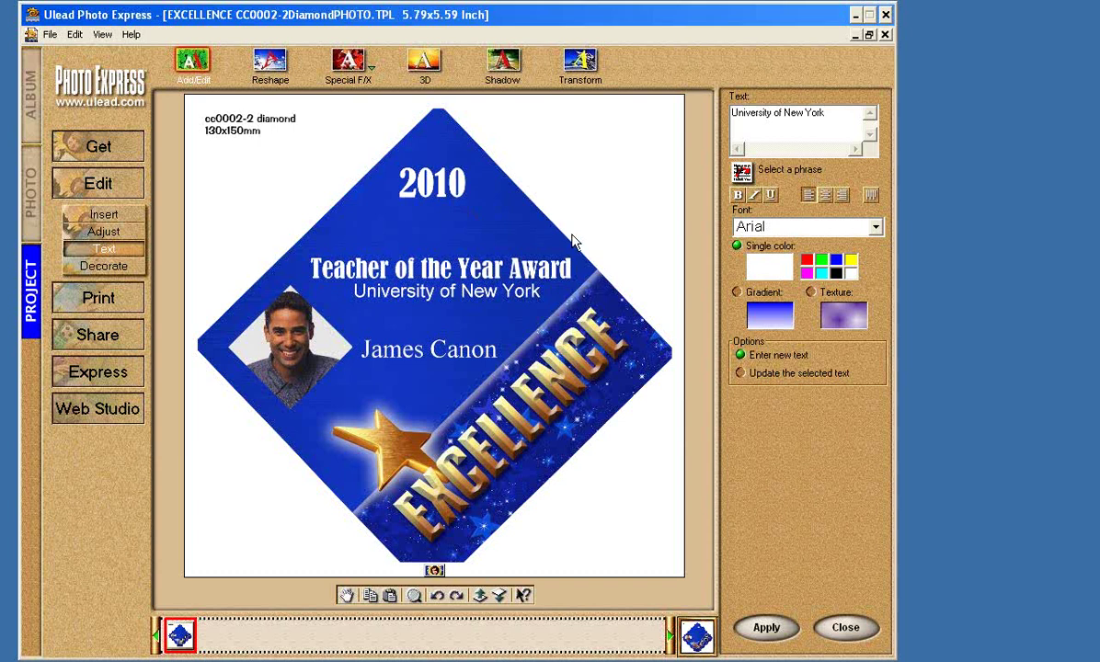
Select each card element in turn: photo, title, university line, name and 2010.
left_click(274, 367)
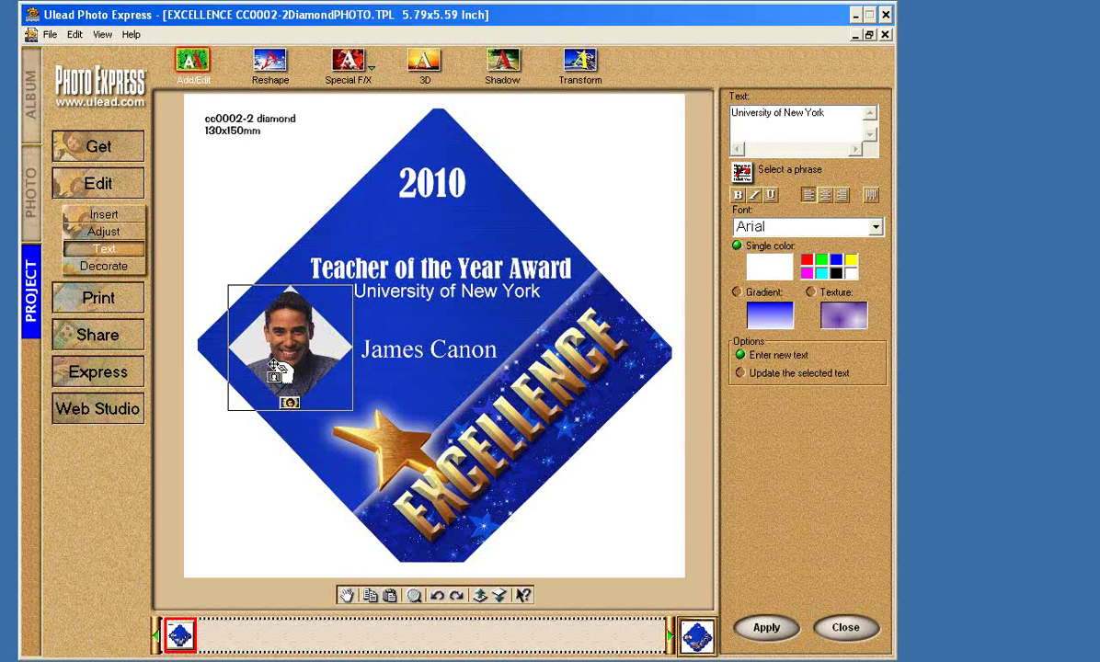
left_click(401, 267)
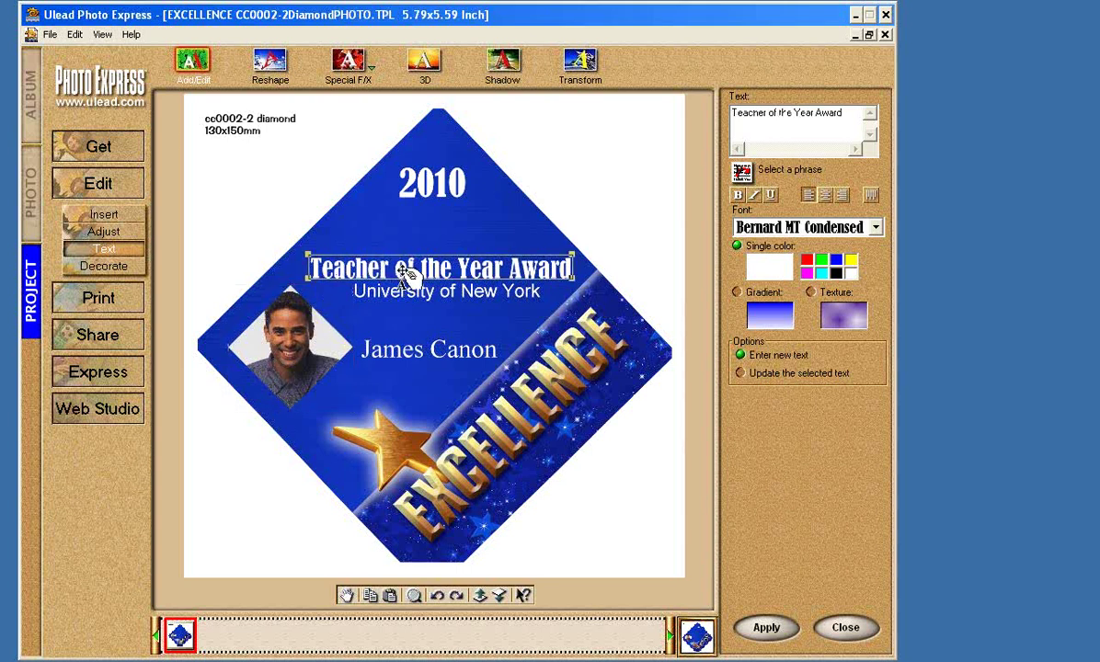
left_click(422, 294)
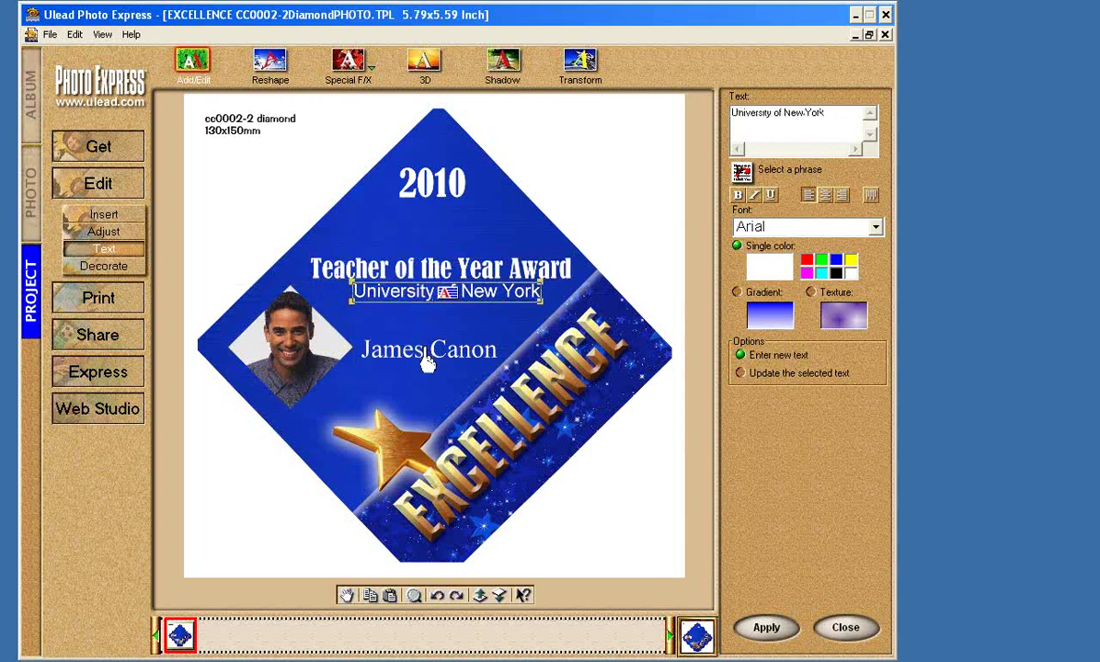
left_click(426, 359)
left_click(415, 183)
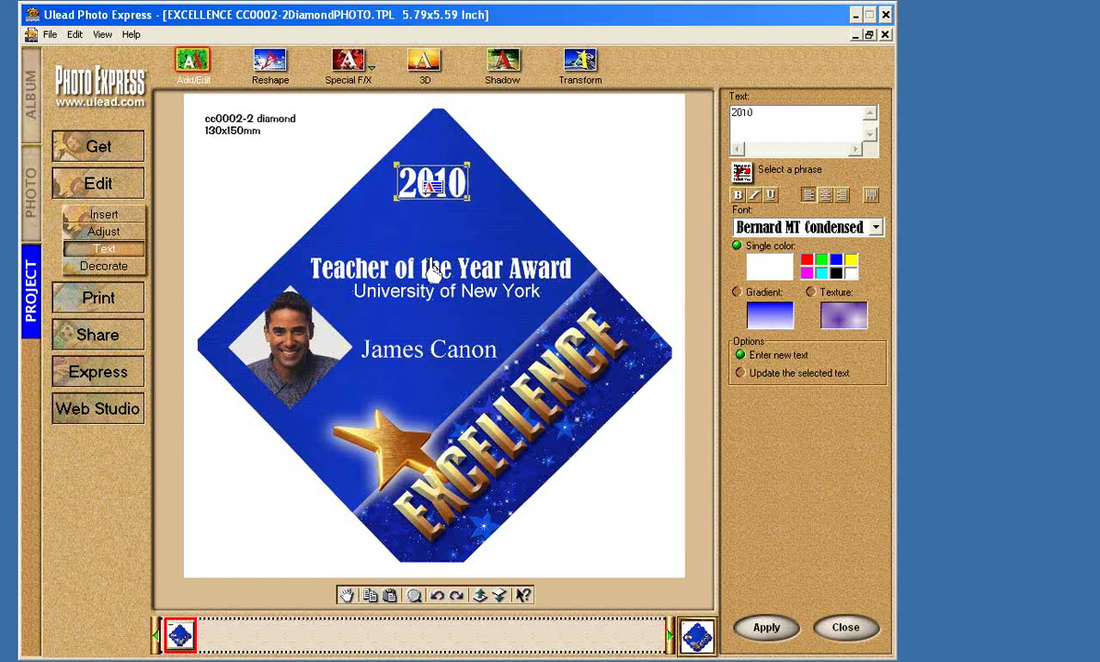
left_click(436, 359)
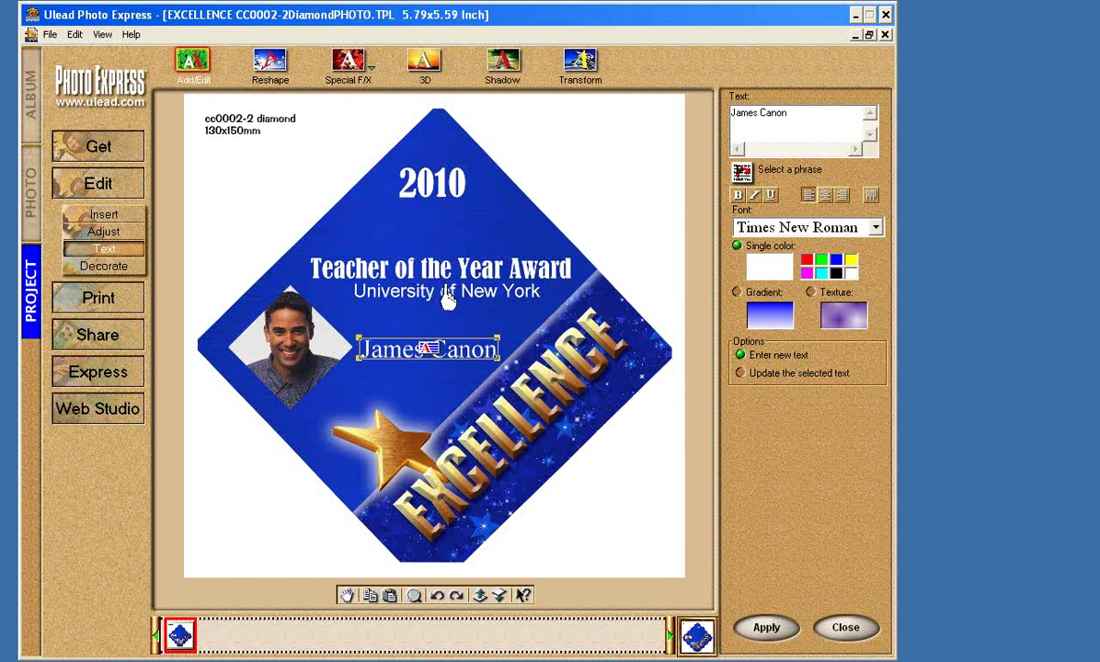
left_click(418, 267)
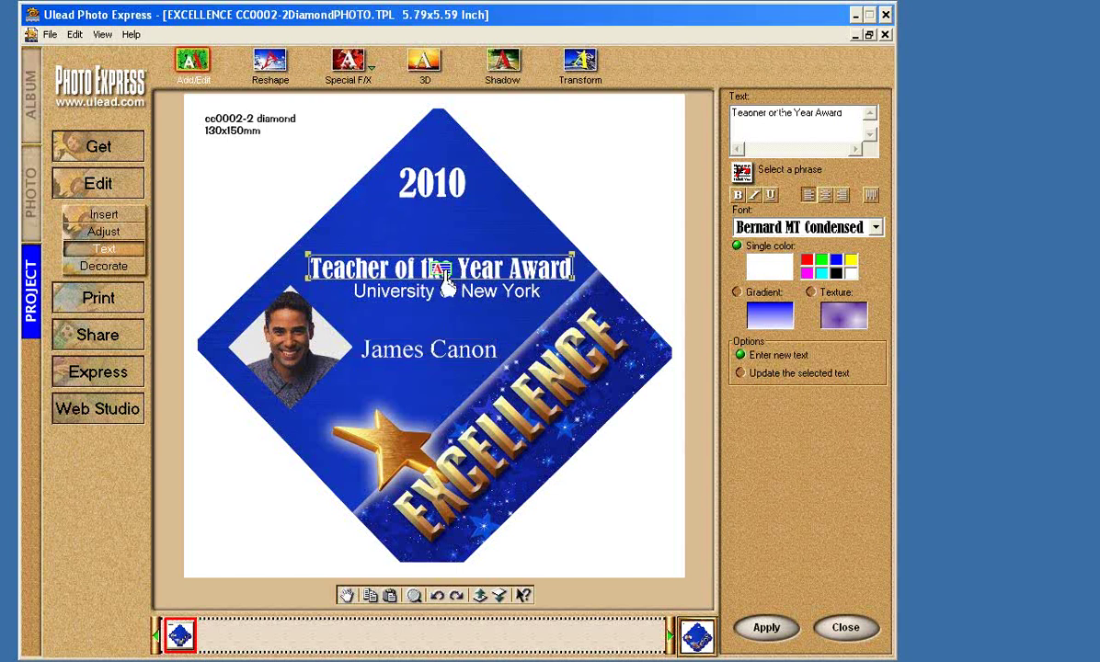
left_click(457, 350)
left_click(291, 346)
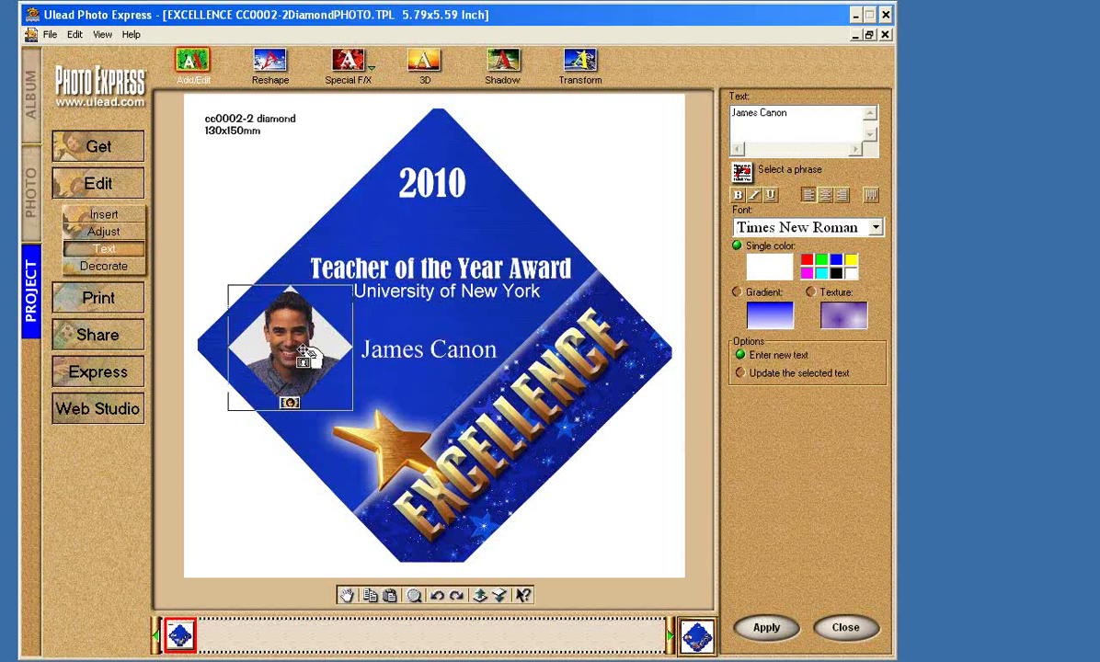
Delete the portrait, restore it with undo, and nudge it slightly right.
key("Delete")
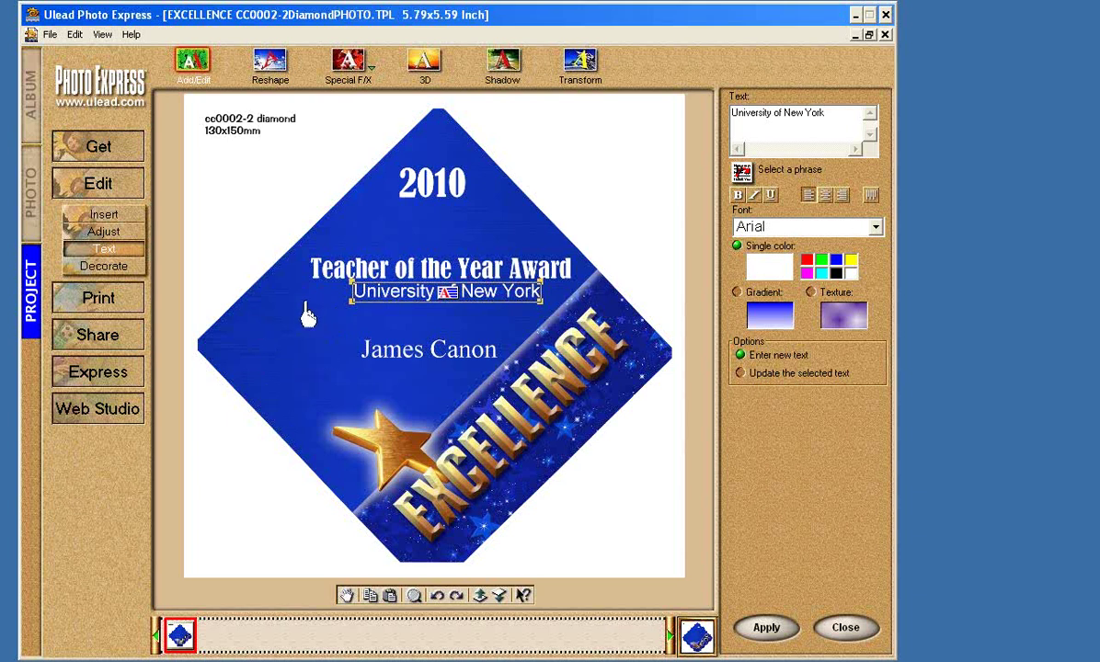
key("ctrl+z")
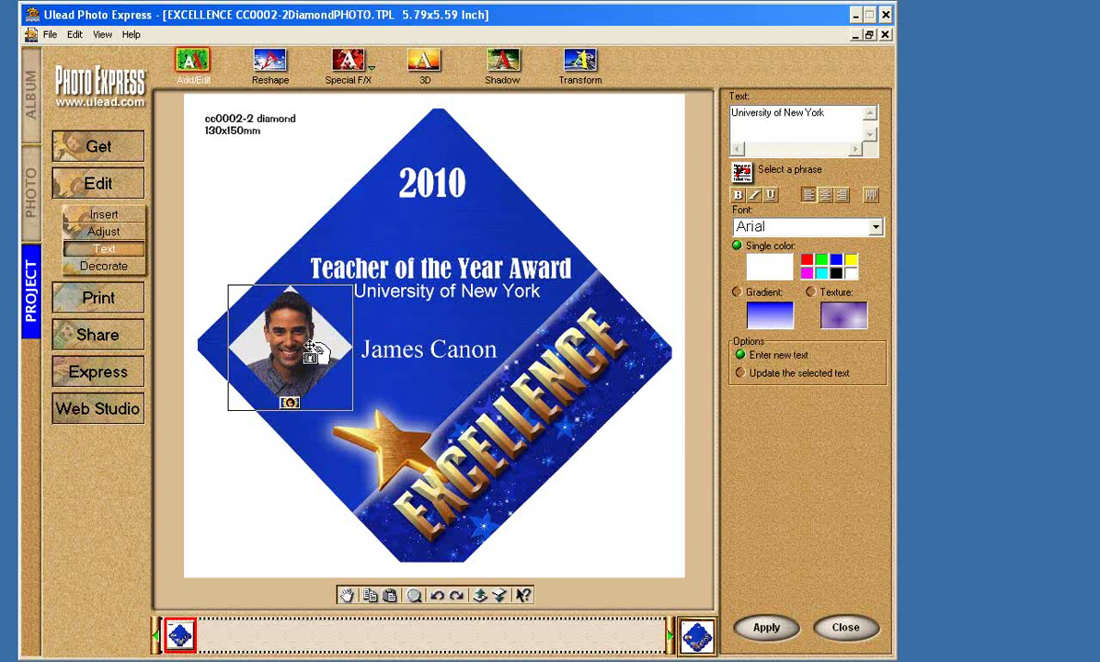
mouse_move(313, 344)
left_mouse_down()
mouse_move(324, 353)
mouse_move(317, 342)
left_mouse_up()
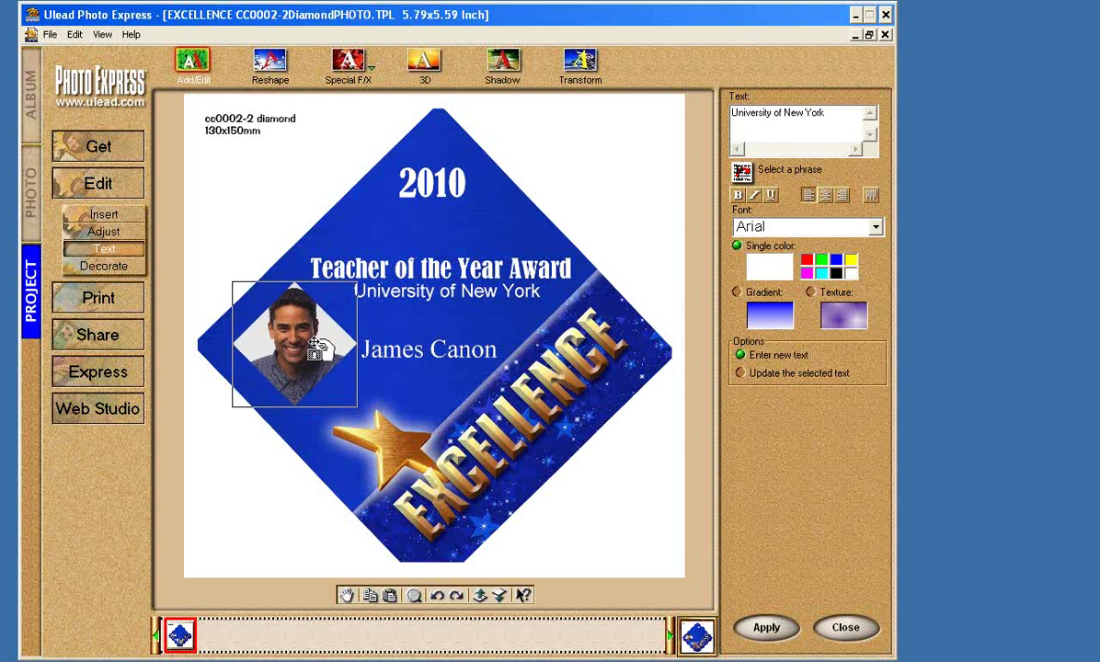
Open the red TEAMWORK CC0017-4HorizInclinePHOTO.TPL horizontal template.
left_click(34, 222)
left_click(30, 290)
left_click(270, 63)
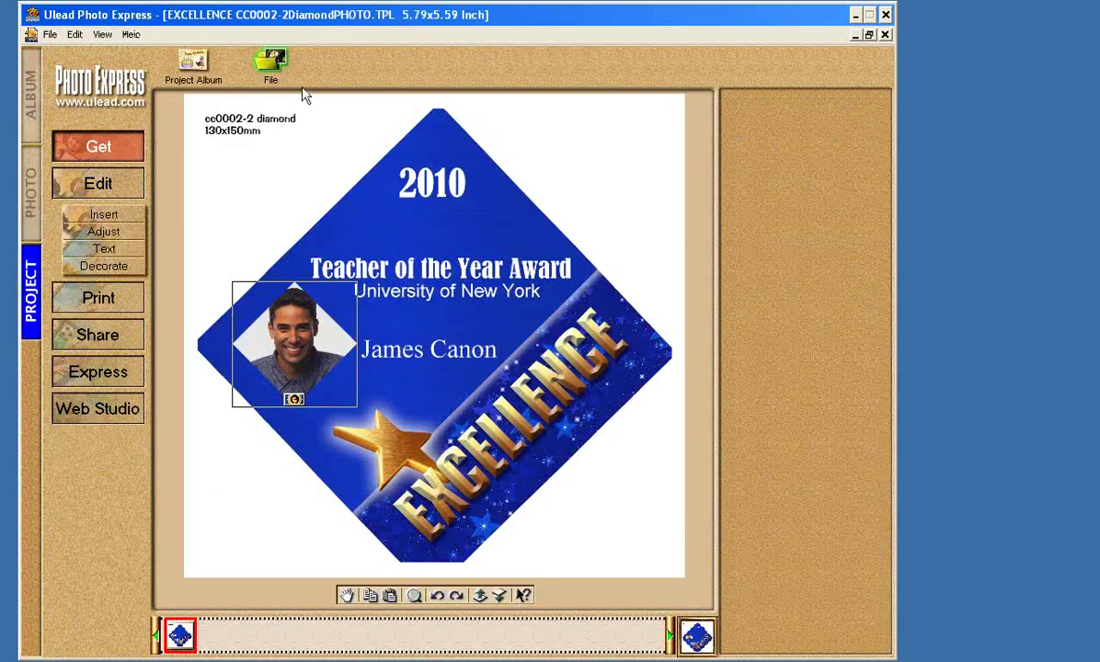
left_click(858, 600)
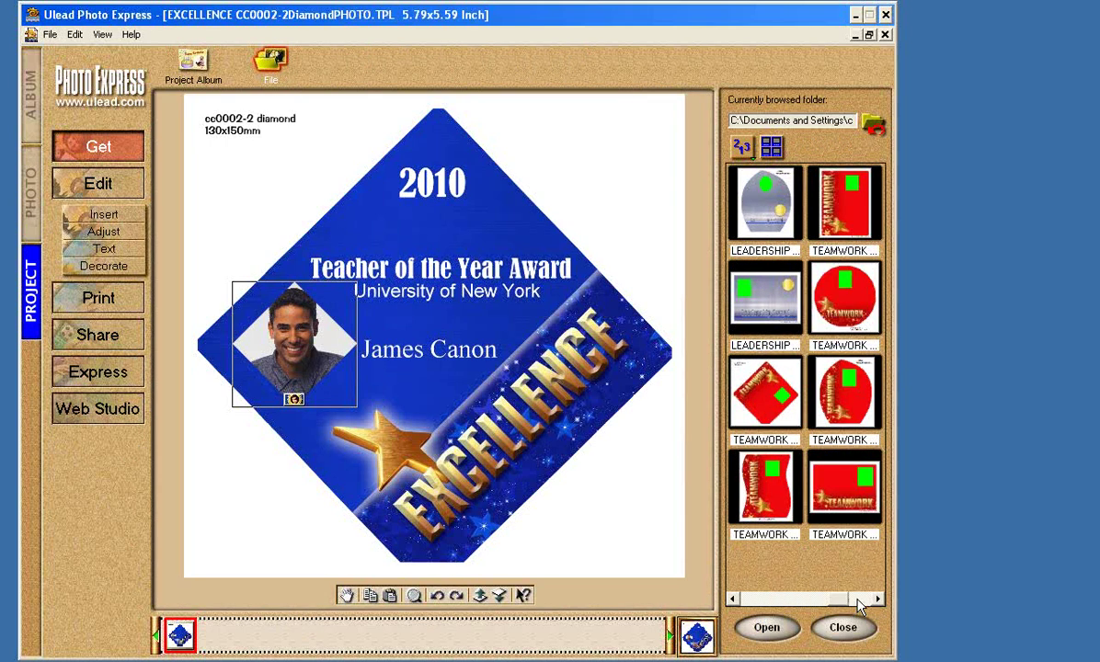
left_click(845, 487)
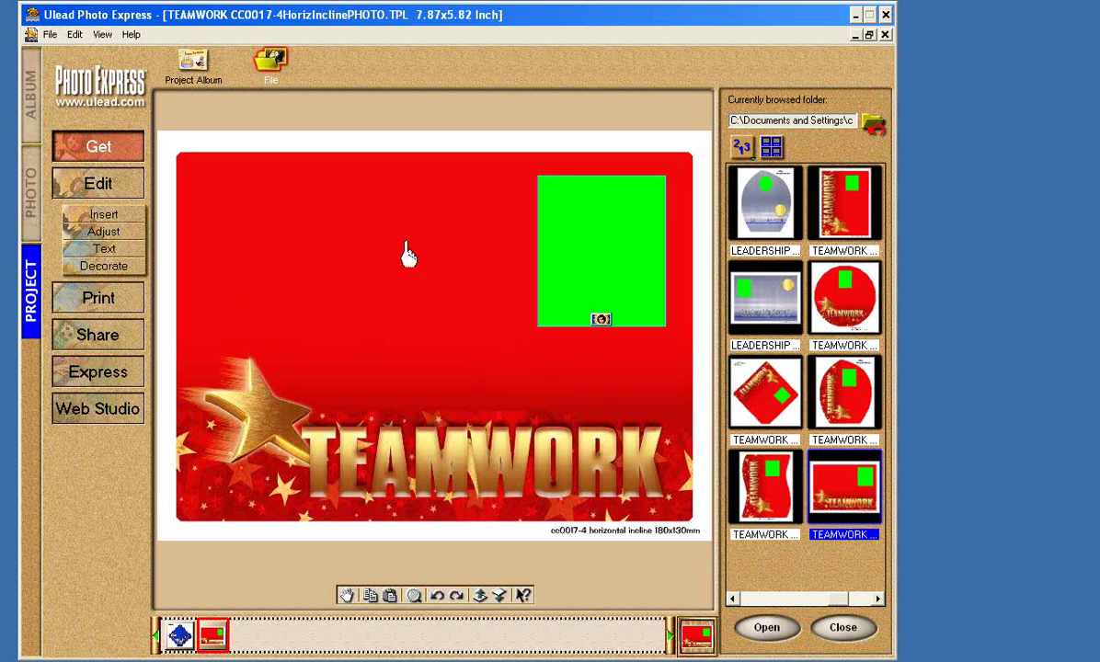
Delete the TEAMWORK template's green photo placeholder.
left_click(596, 261)
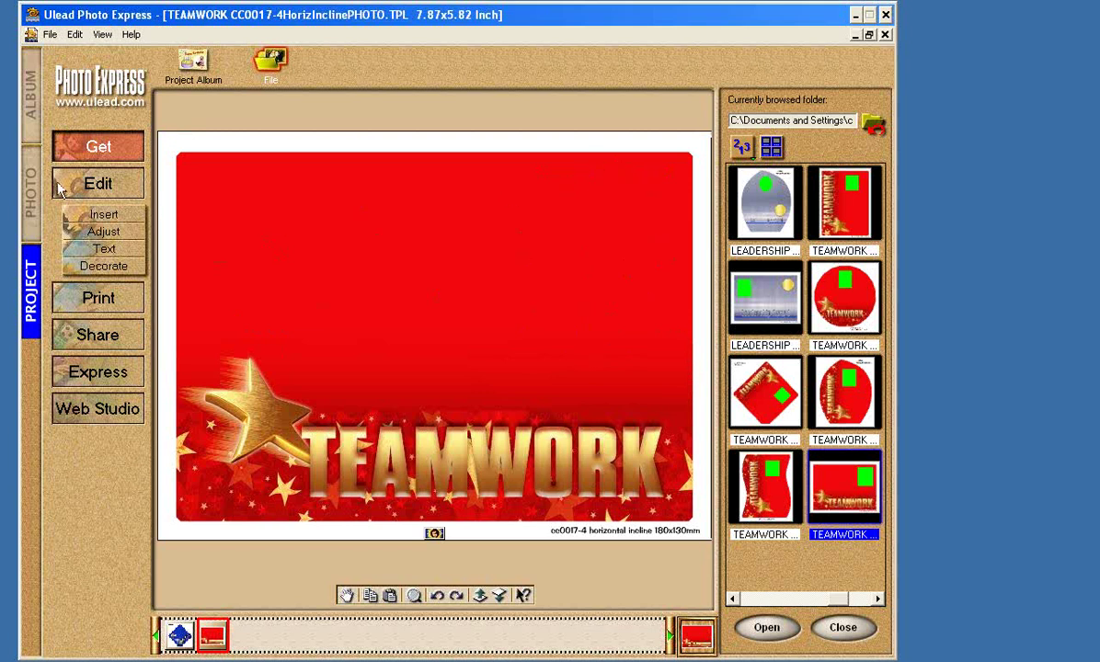
left_click(872, 124)
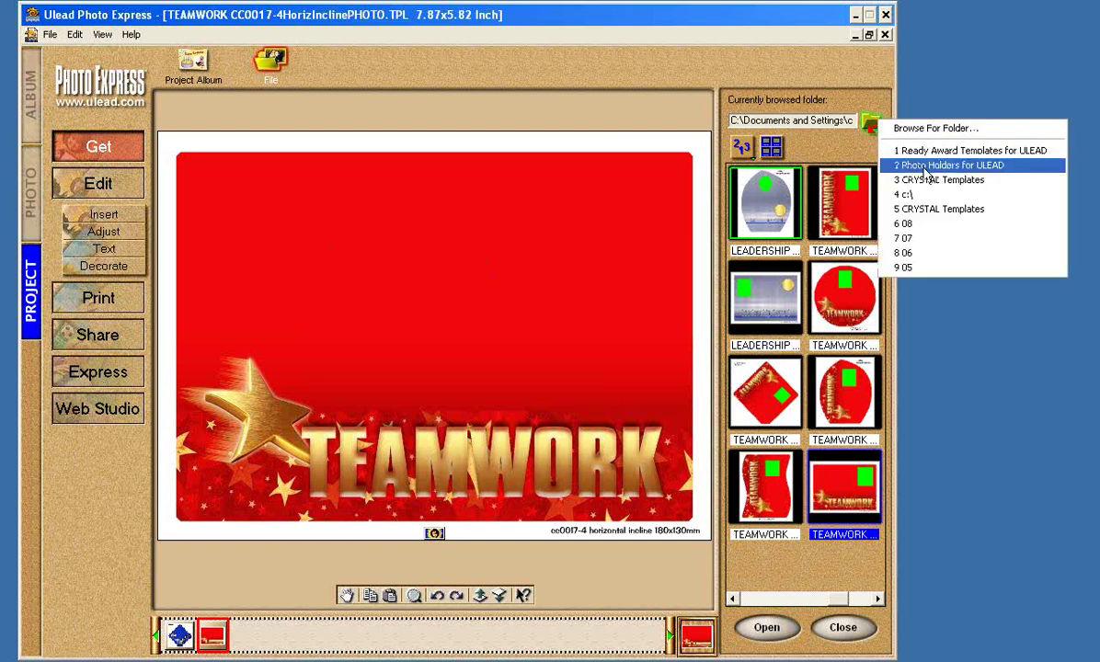
left_click(798, 78)
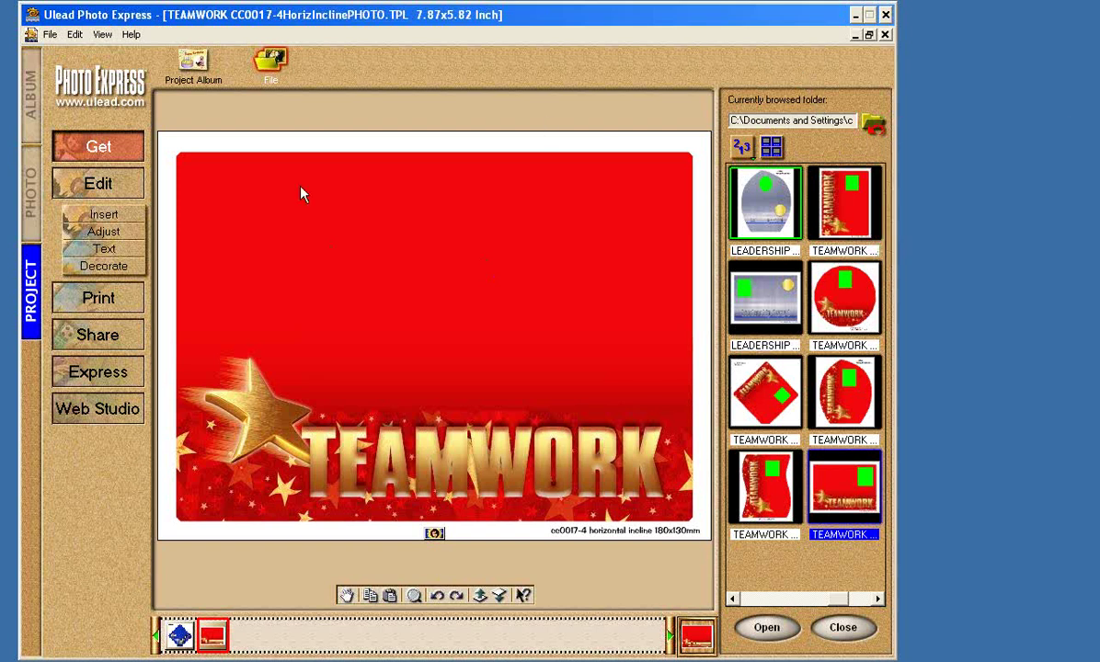
Open the PhotoSquareSoft and PhotoSquare templates from the 'Photo Holders for ULEAD' folder.
left_click(33, 204)
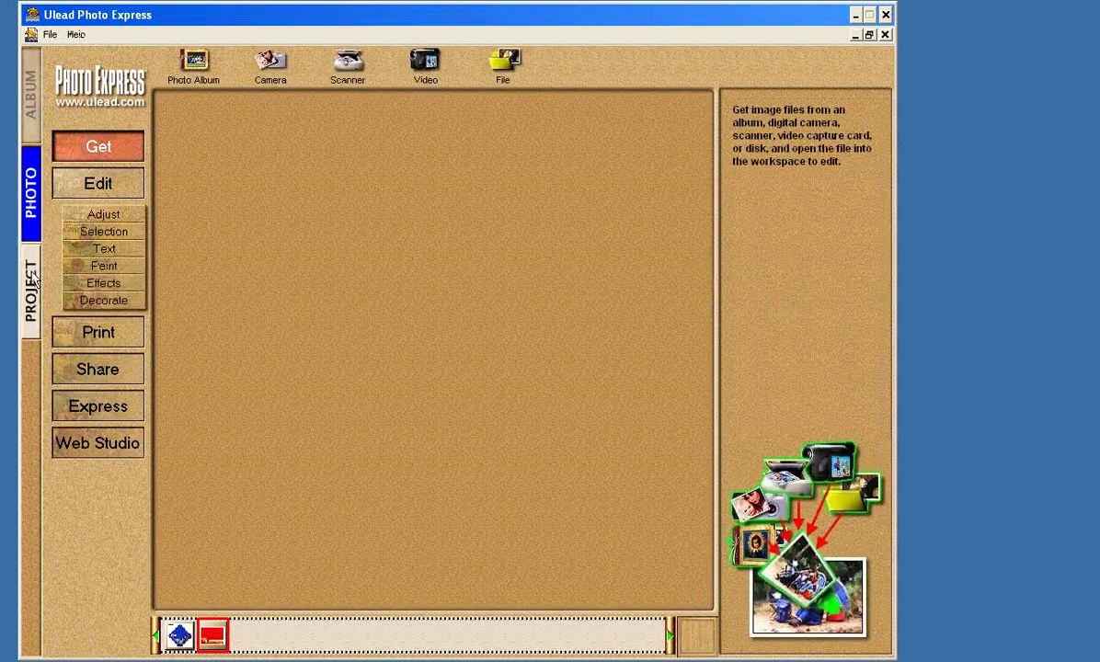
left_click(32, 281)
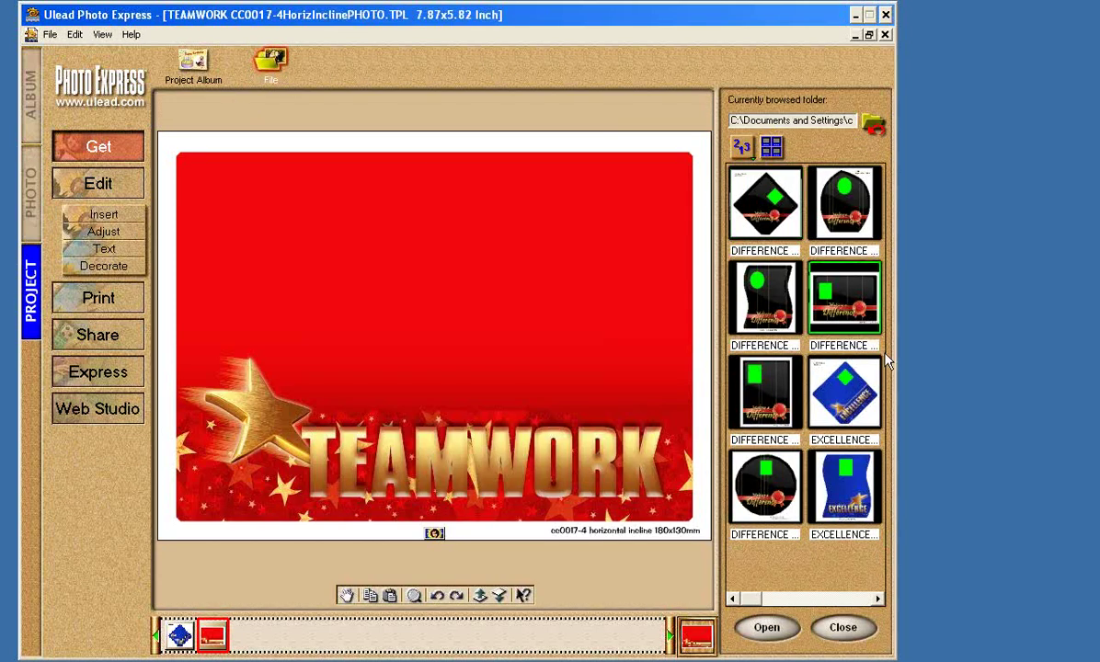
left_click(876, 123)
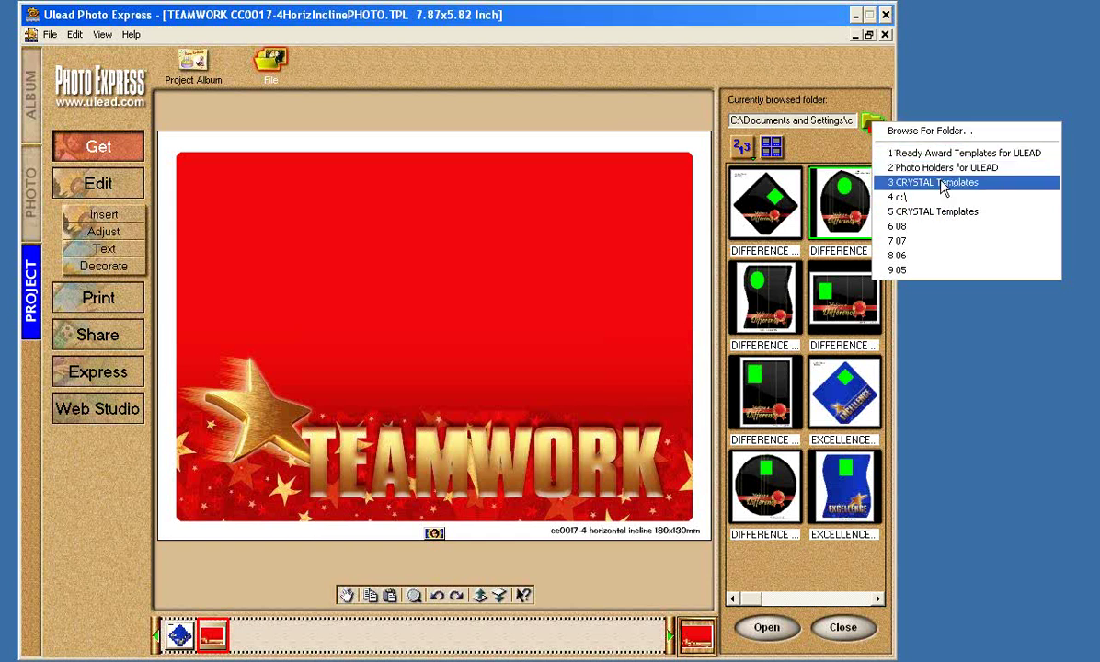
left_click(943, 169)
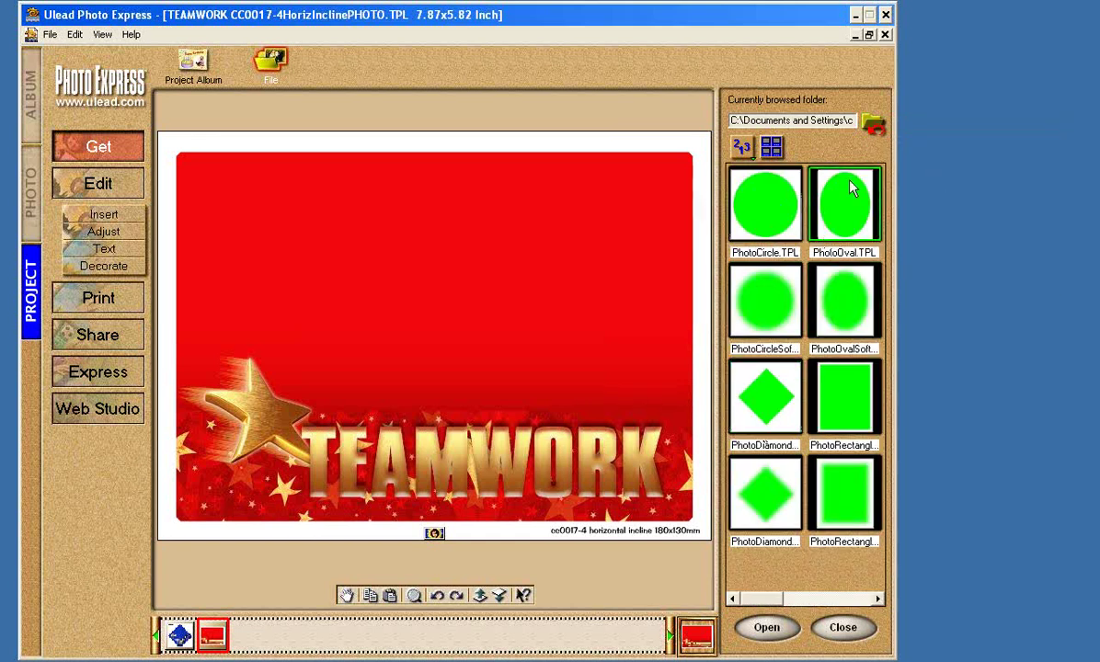
scroll(806, 557, "down", 1)
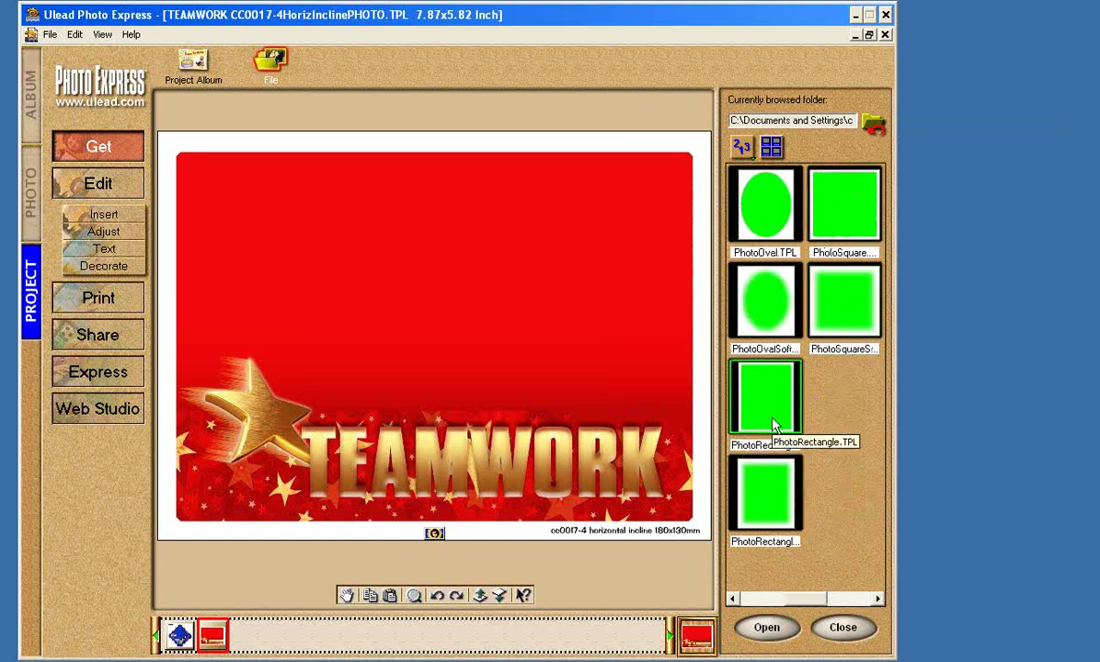
left_click(769, 598)
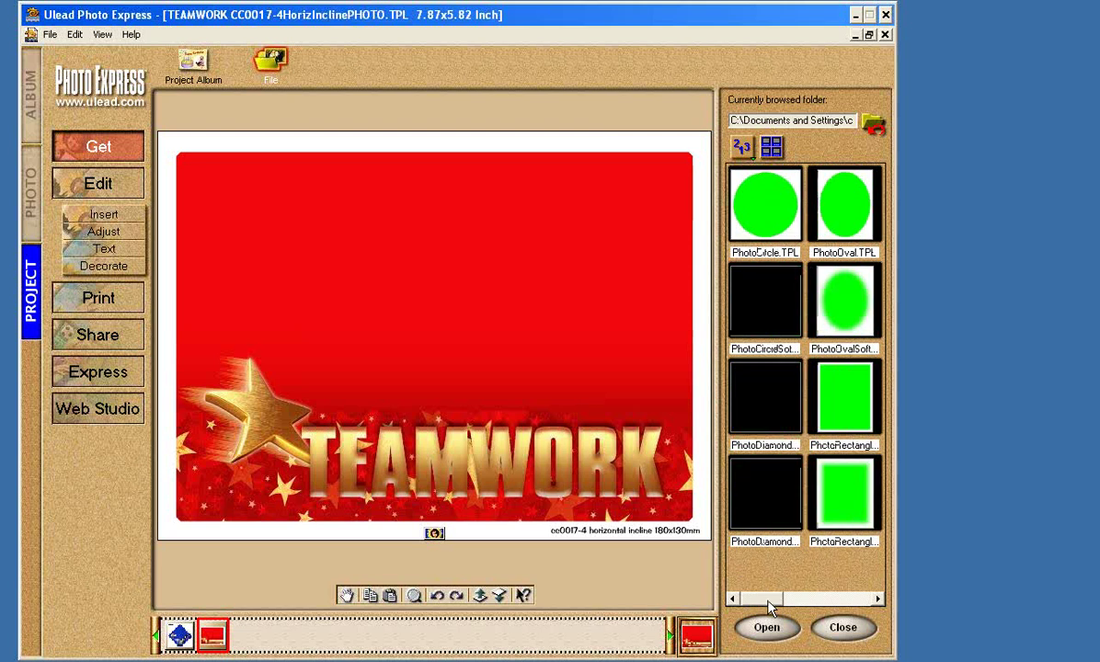
left_click(844, 598)
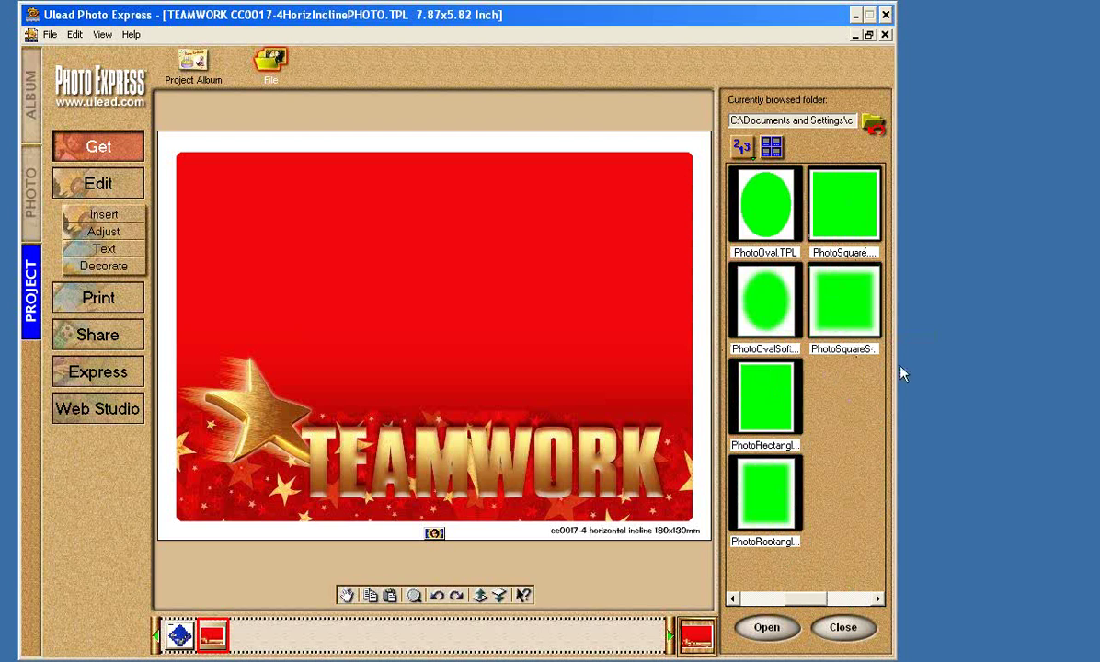
left_click(837, 313)
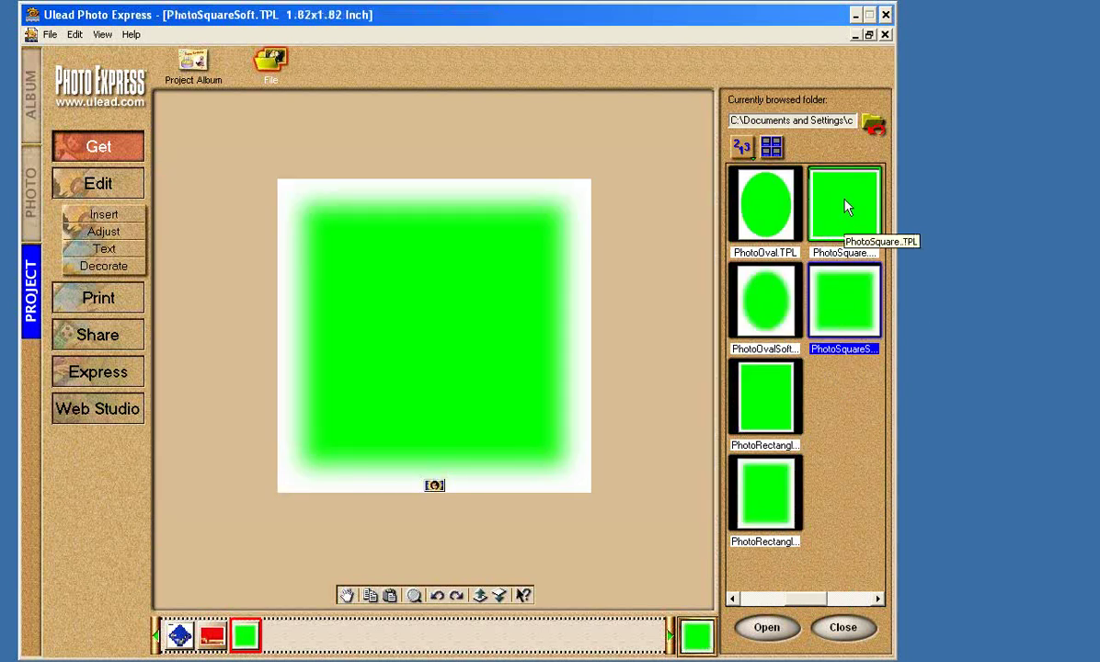
left_click(846, 207)
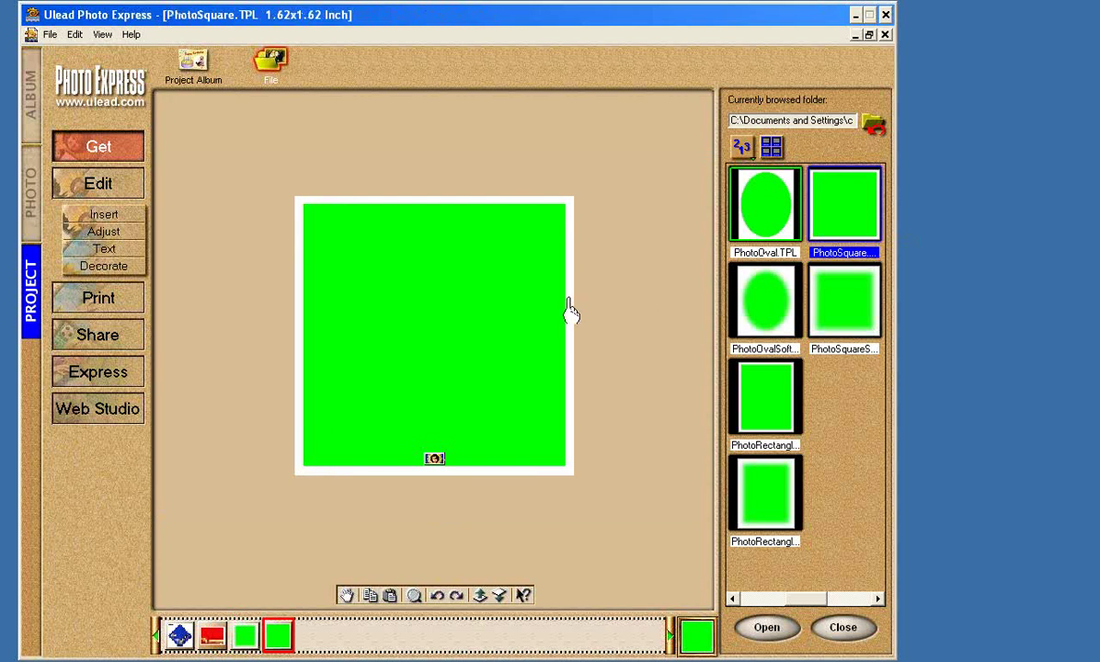
Copy the soft-edged green square from the PhotoSquareSoft template.
left_click(247, 631)
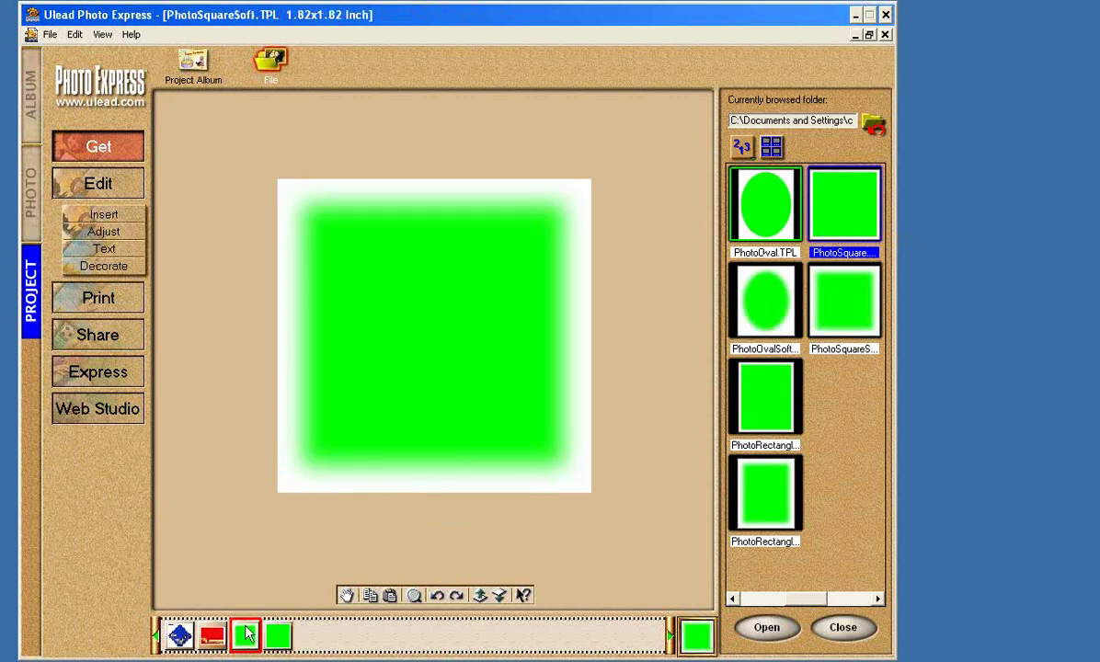
double_click(851, 214)
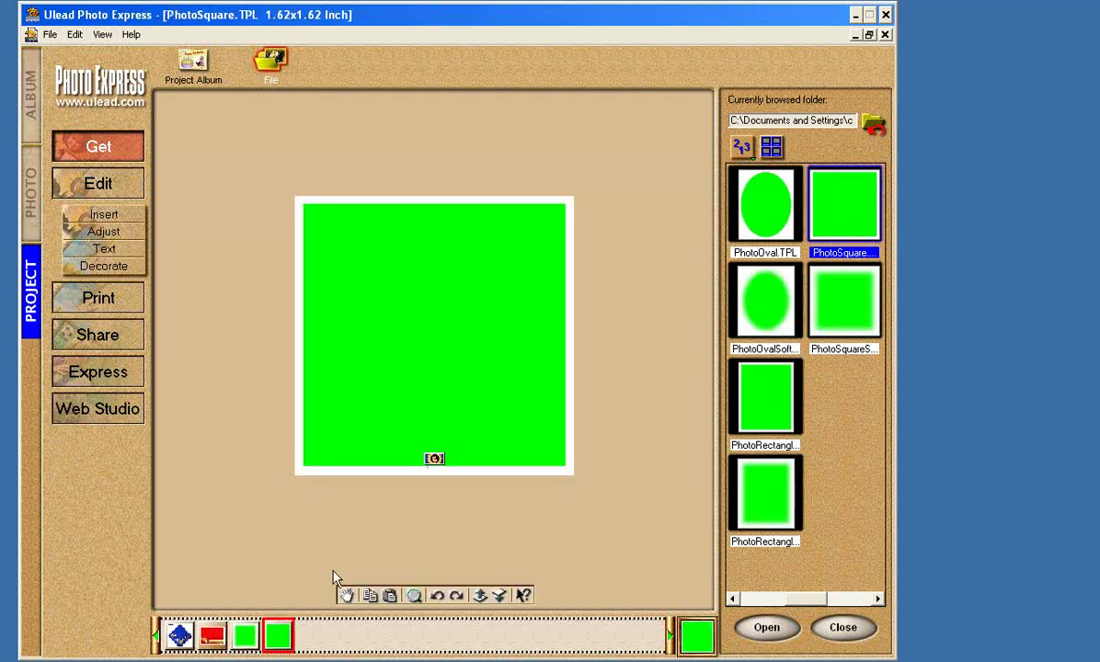
left_click(247, 635)
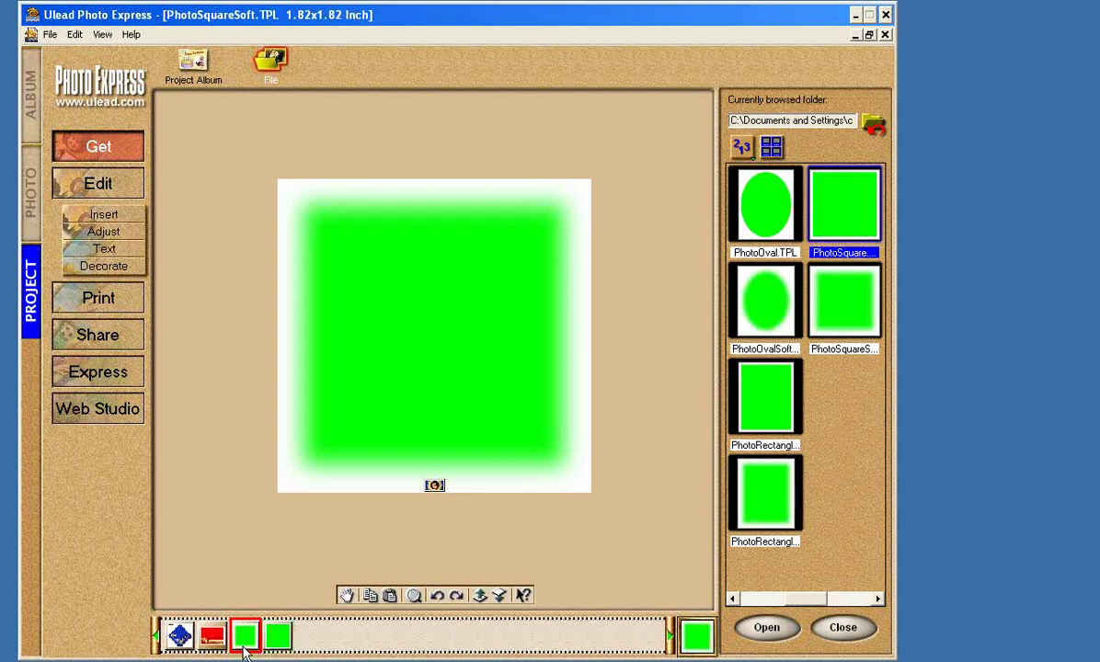
mouse_move(244, 647)
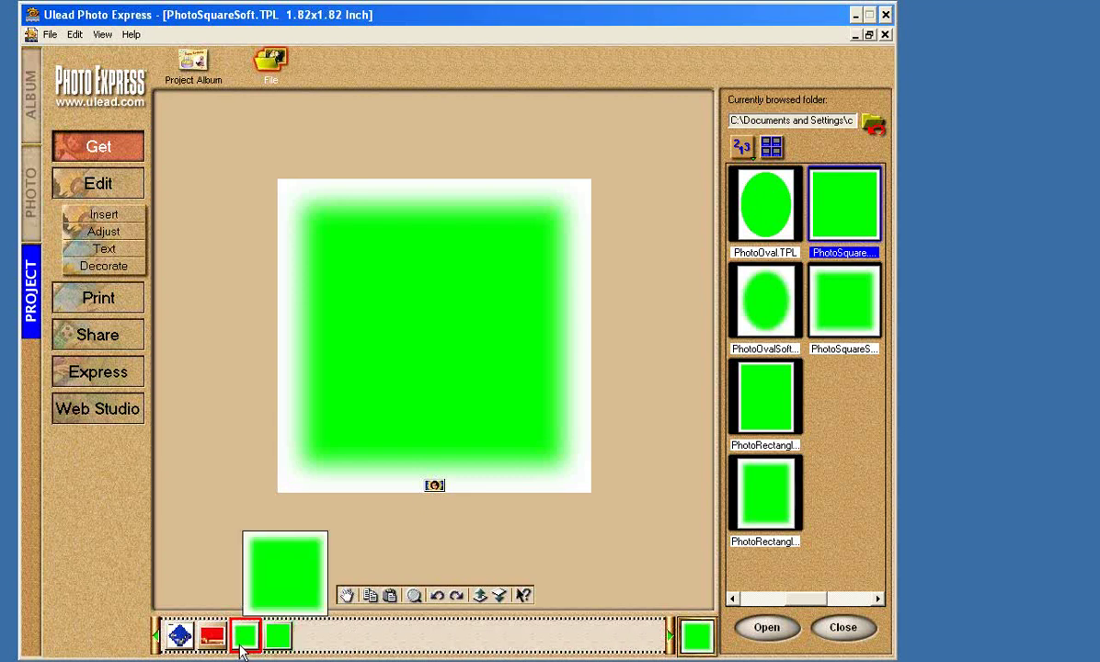
mouse_move(213, 641)
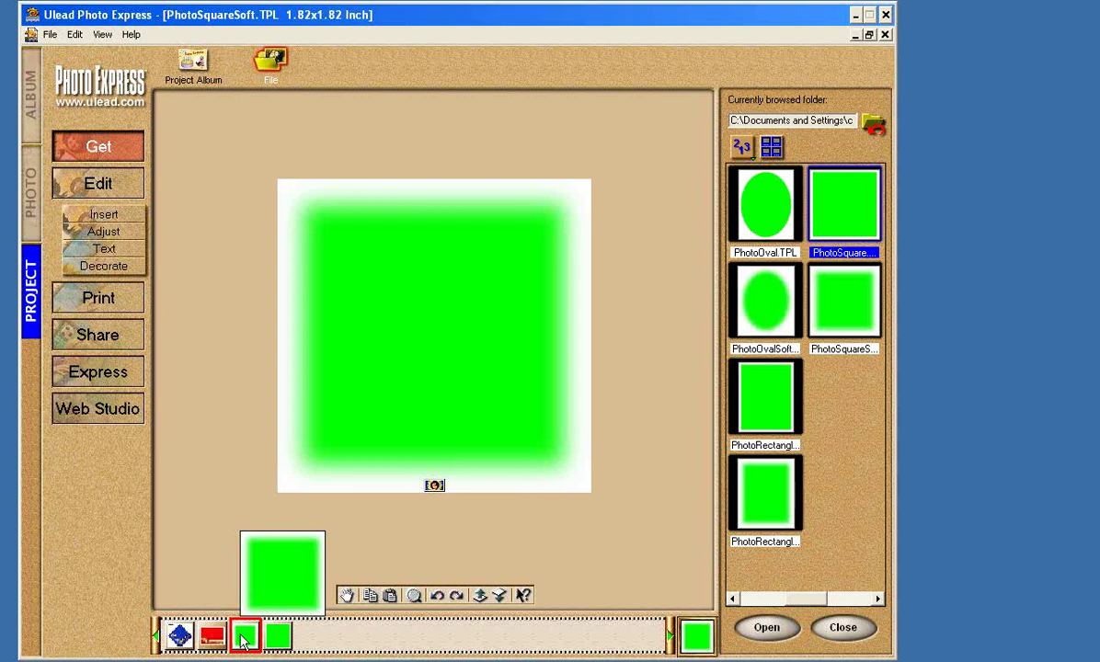
left_click_drag(243, 641, 354, 208)
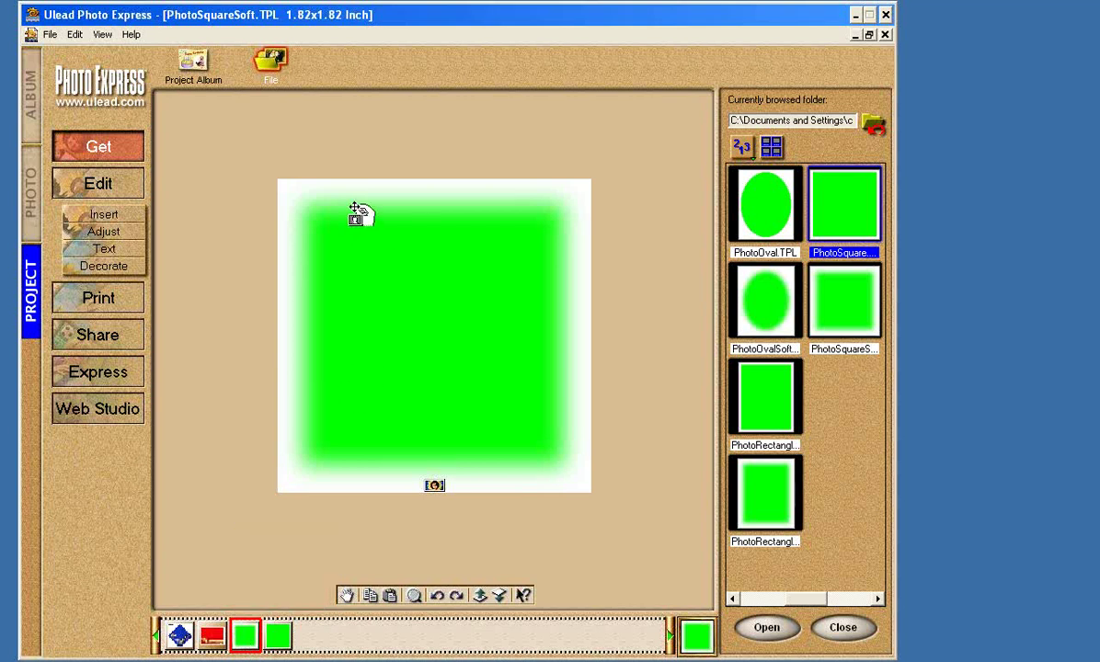
right_click(354, 208)
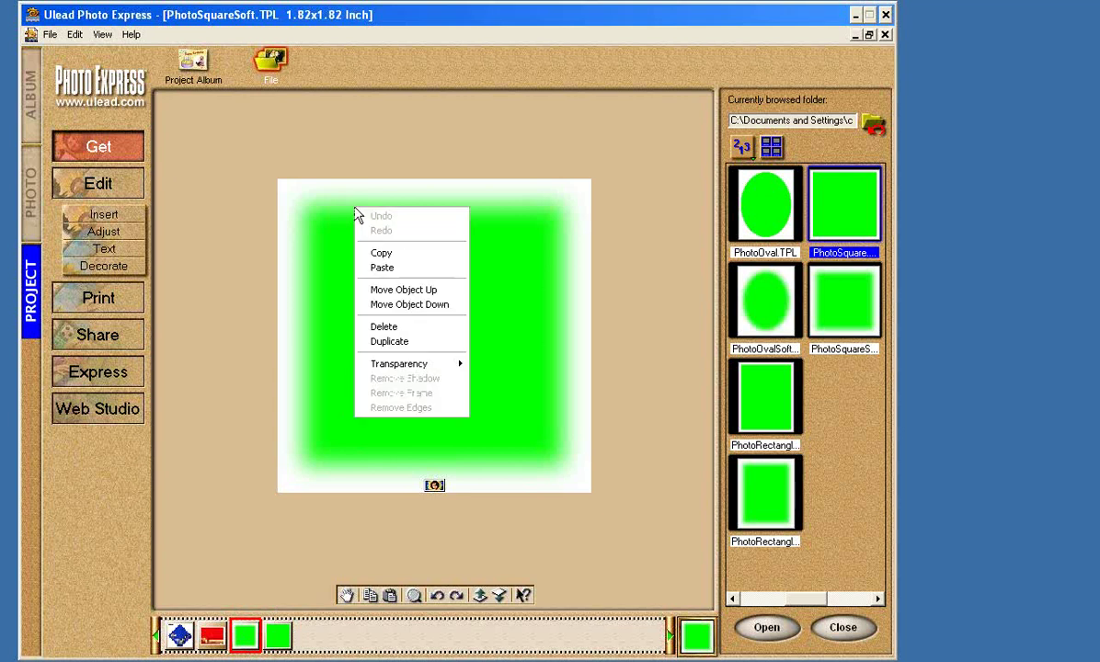
left_click(385, 249)
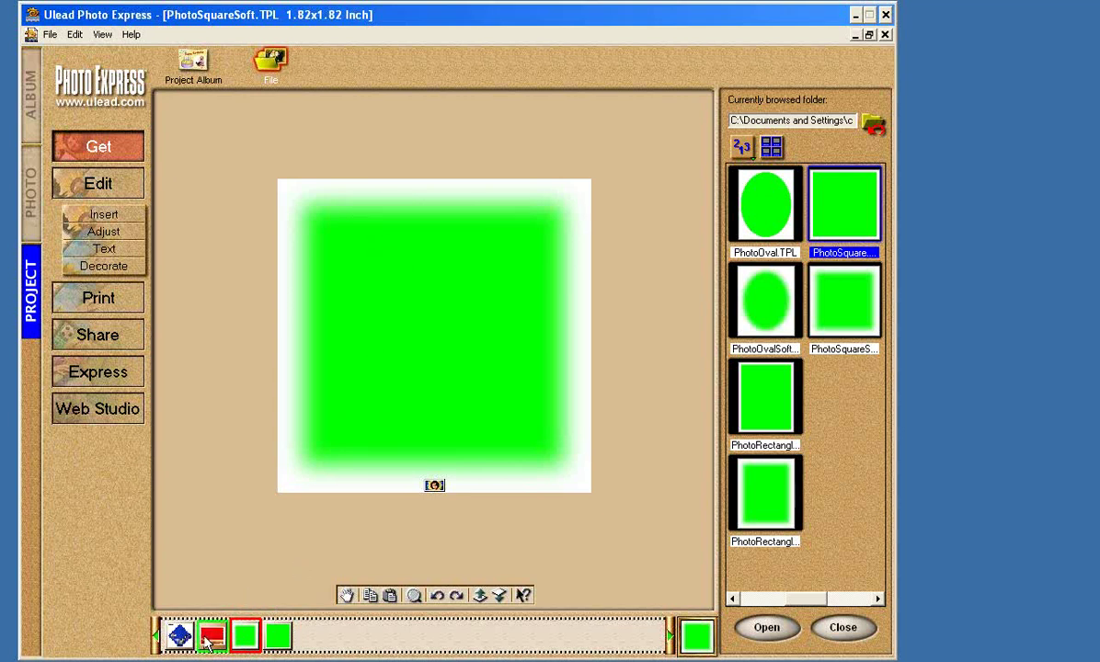
left_click(211, 642)
Paste the soft green square onto the TEAMWORK card and place it at the upper right.
right_click(390, 209)
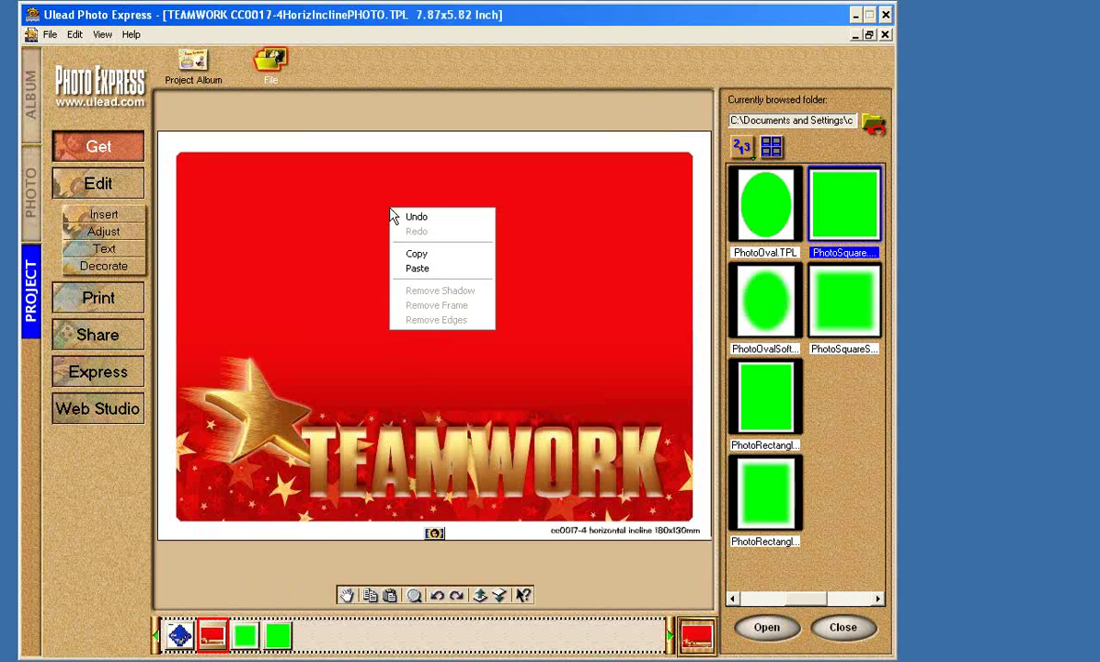
left_click(422, 268)
left_click_drag(263, 202, 632, 242)
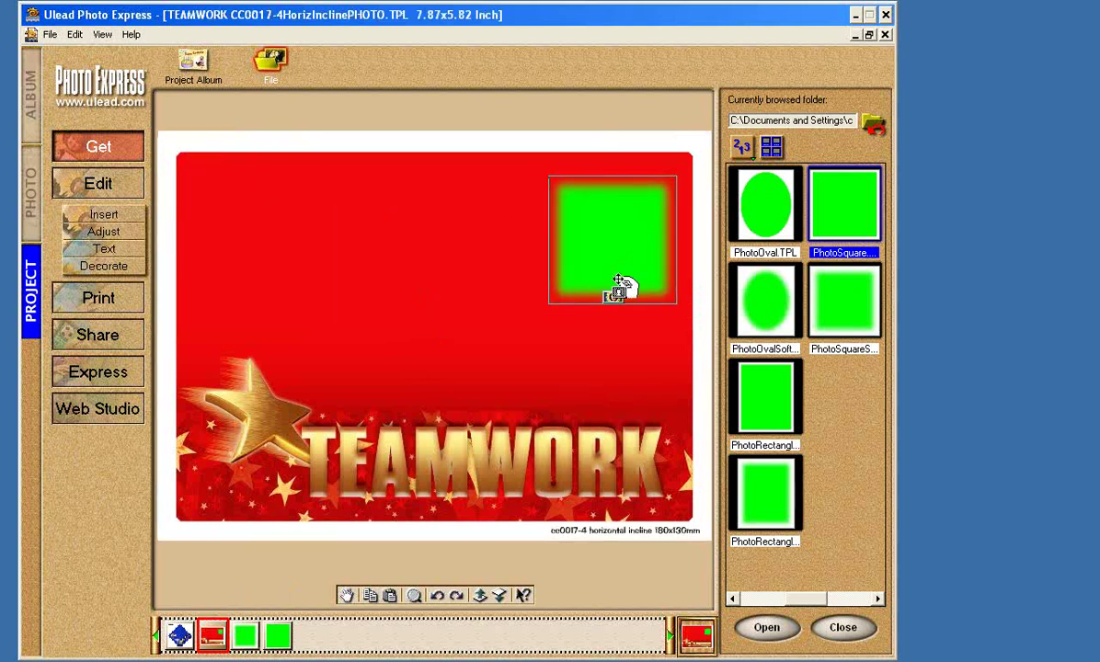
left_click_drag(611, 238, 606, 261)
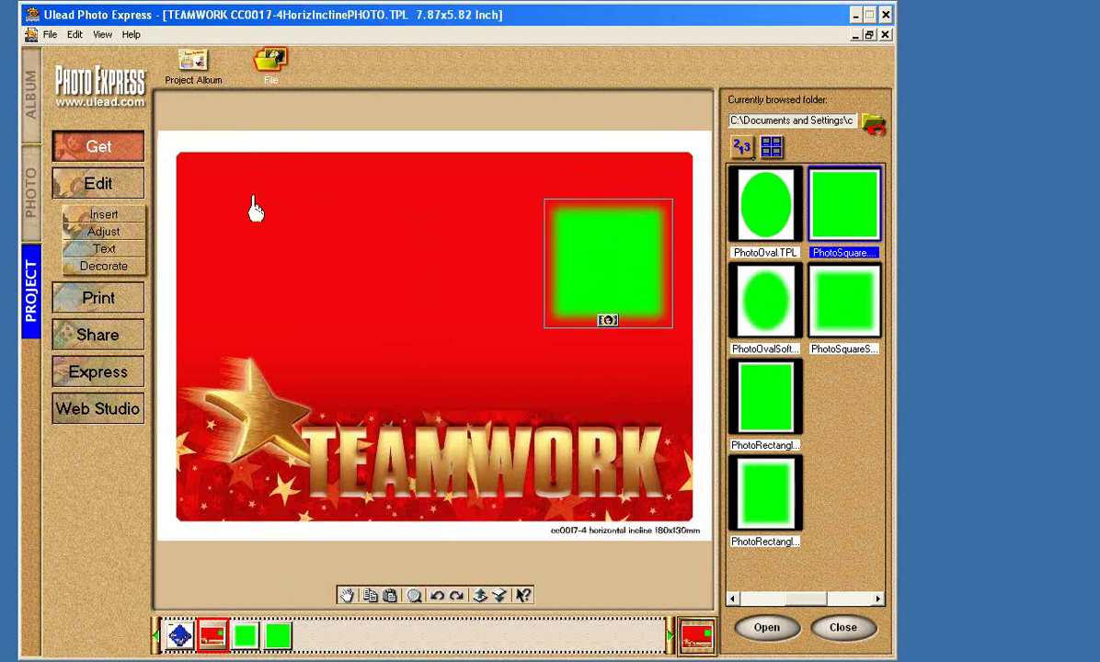
Enlarge the green photo frame with the Transform handles, settling it slightly lower.
left_click(104, 232)
left_click(195, 66)
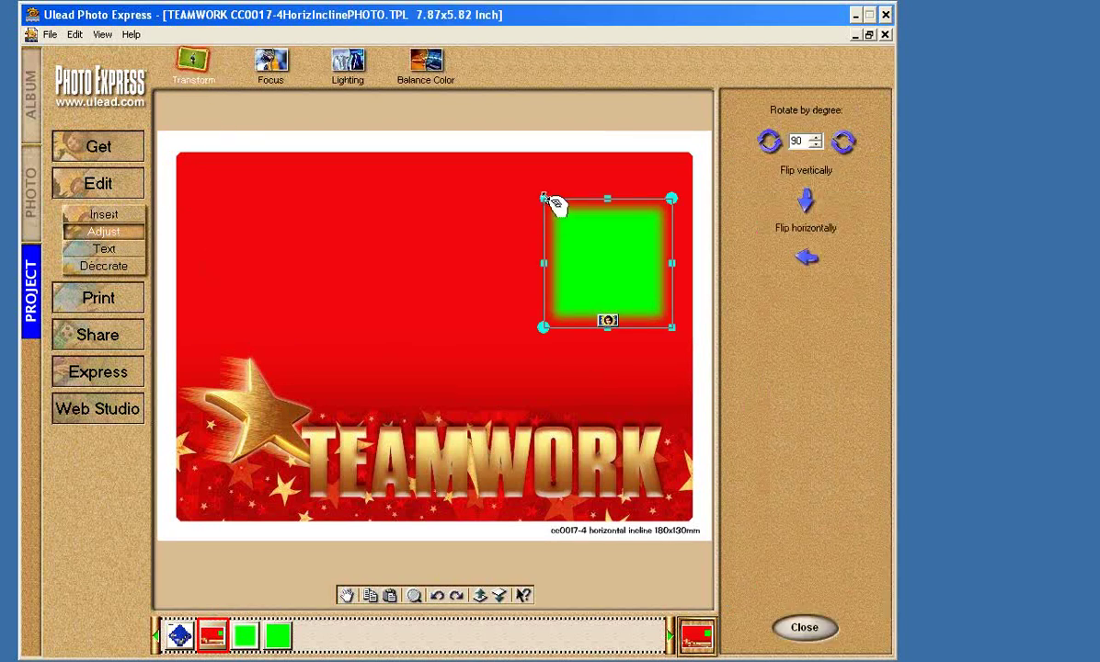
left_click_drag(542, 197, 494, 149)
left_click_drag(578, 204, 584, 248)
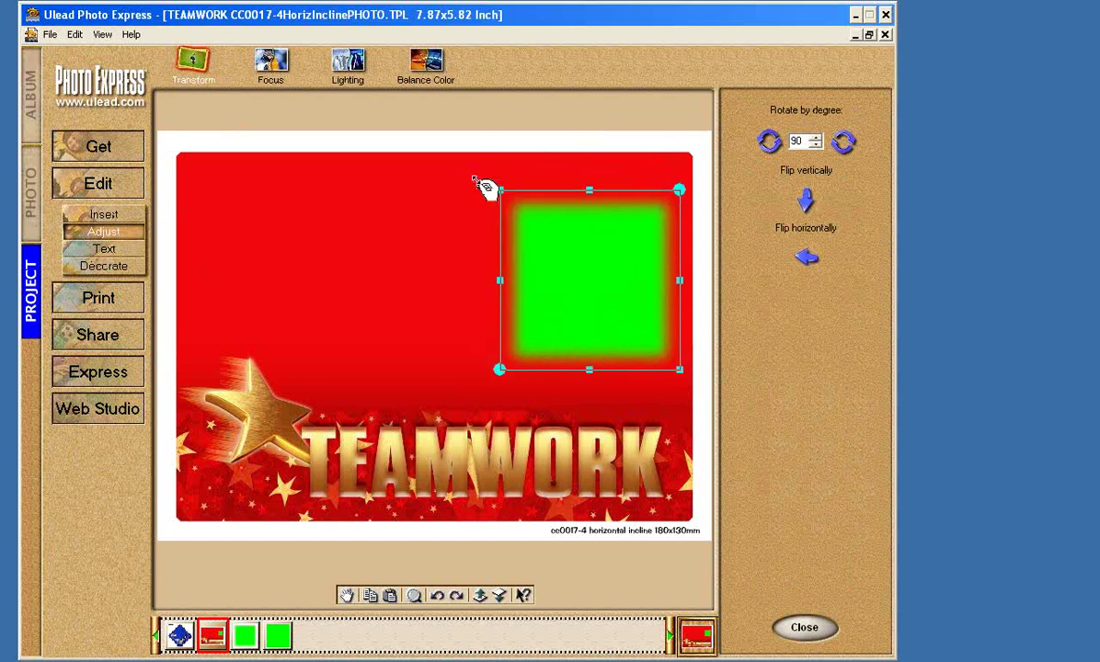
left_click_drag(504, 193, 450, 140)
left_click_drag(572, 208, 566, 236)
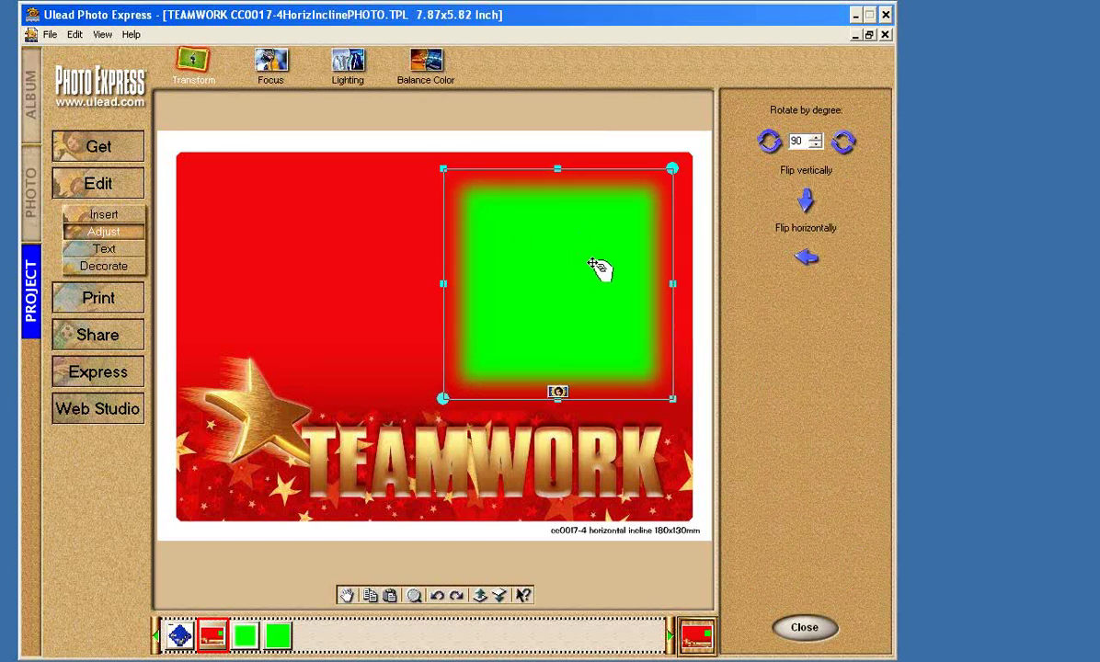
Replace the frame's placeholder with the birthday photo 3.jpg from file.
left_click(558, 392)
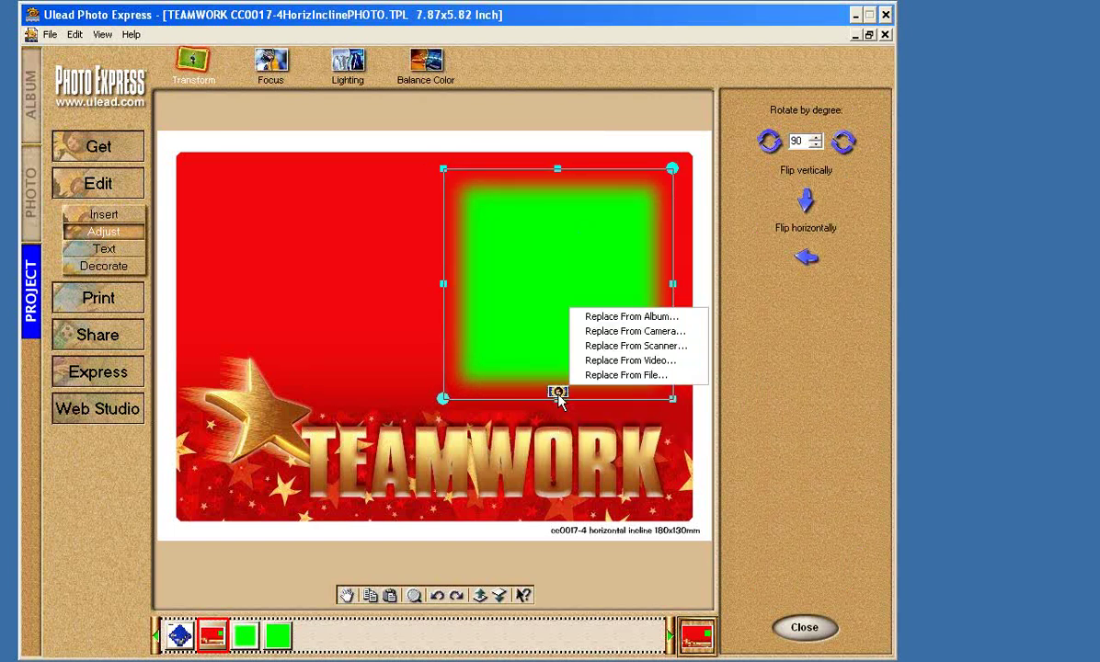
left_click(603, 376)
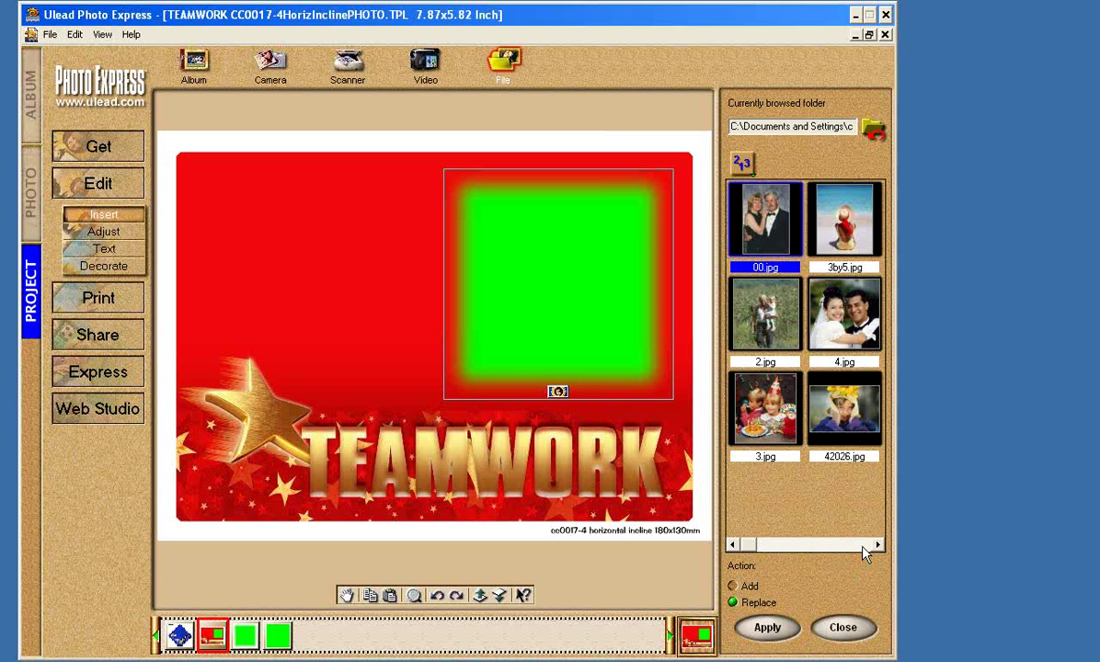
left_click_drag(782, 405, 637, 331)
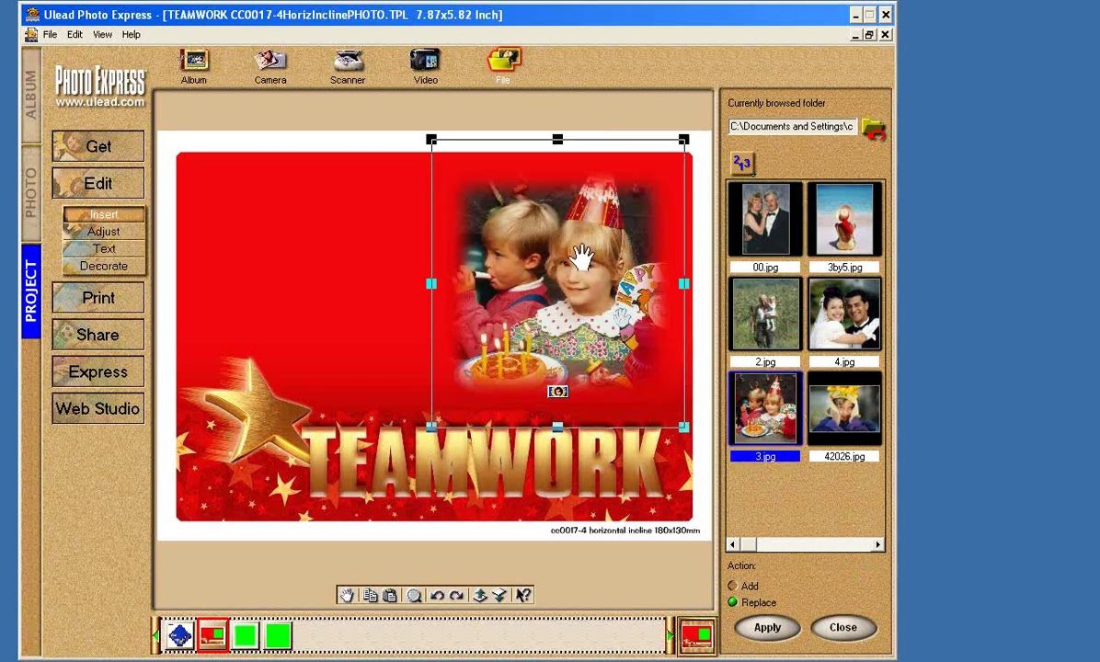
Slightly shrink and nudge the birthday photo into its final upper-right position.
left_click_drag(581, 258, 588, 264)
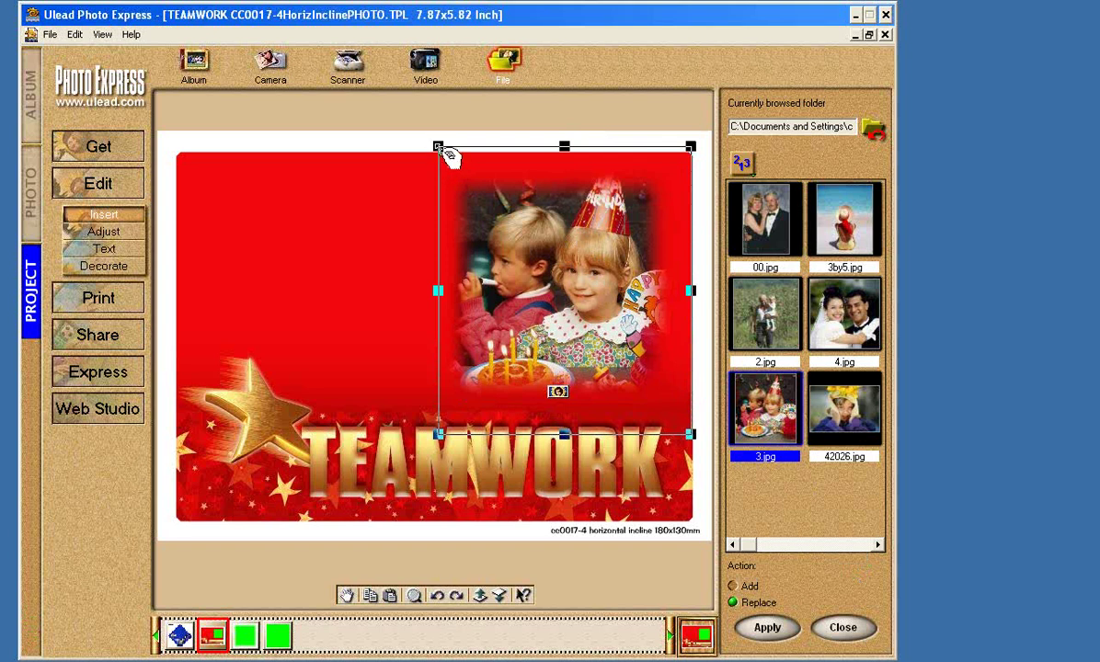
left_click_drag(440, 148, 459, 172)
left_click_drag(588, 296, 574, 287)
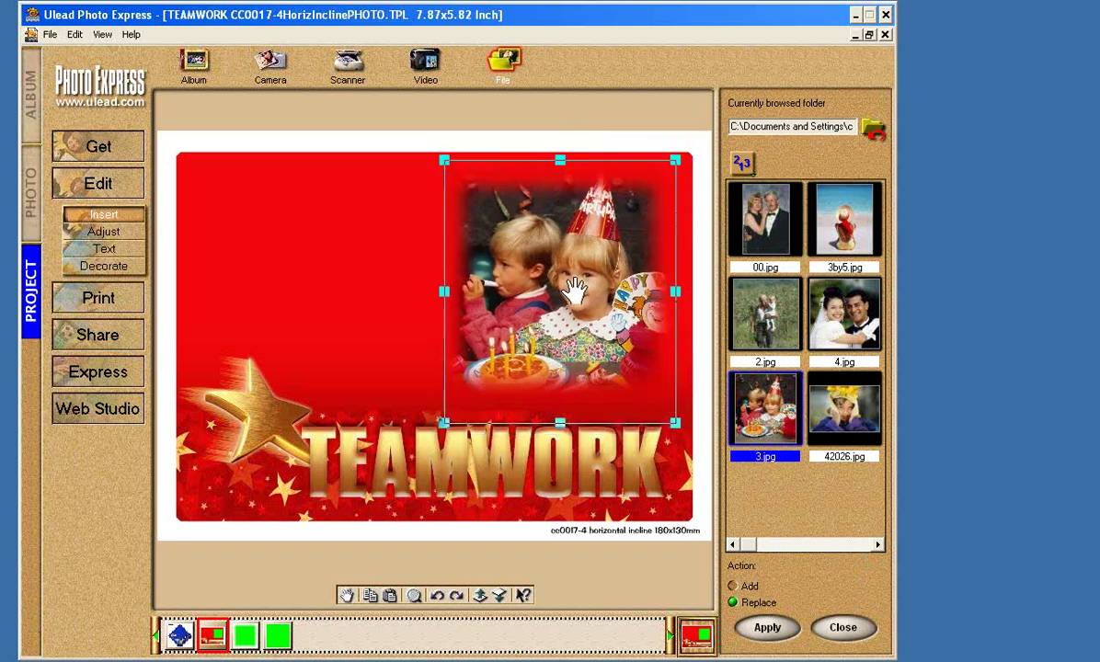
left_click_drag(574, 287, 571, 288)
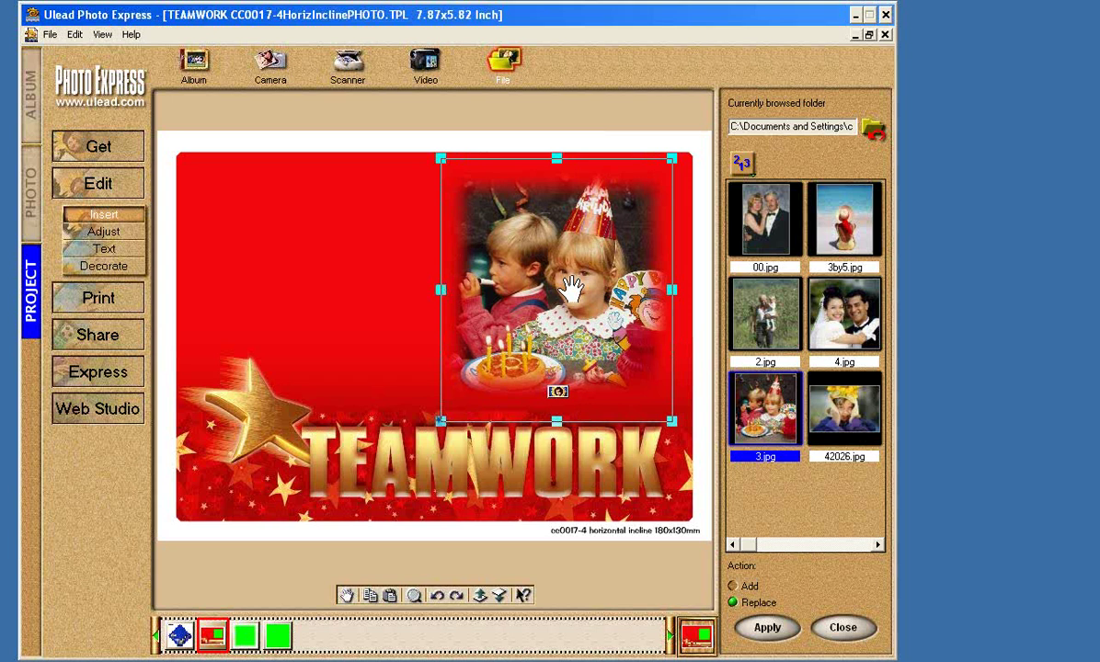
left_click(365, 295)
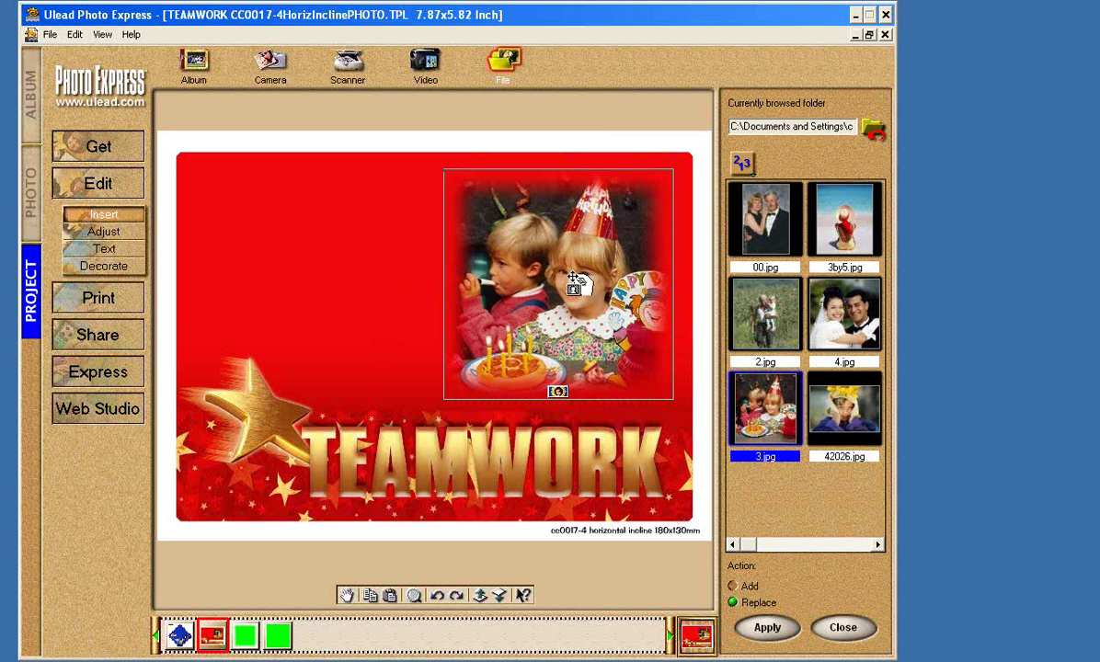
Delete the birthday photo from the TEAMWORK card.
key("Delete")
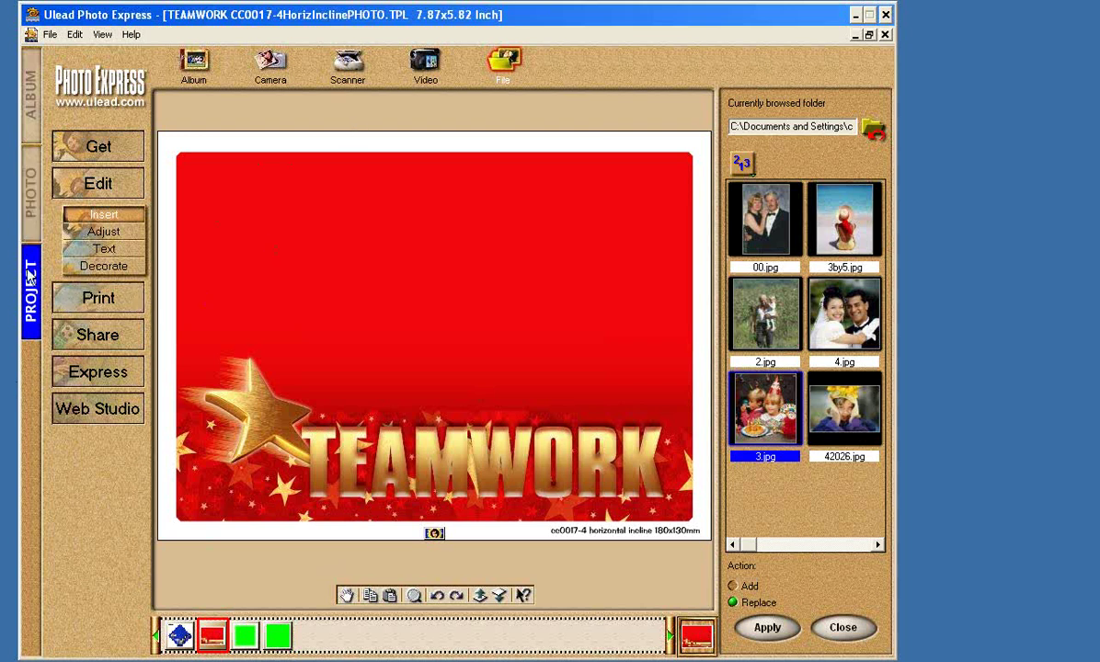
left_click(33, 215)
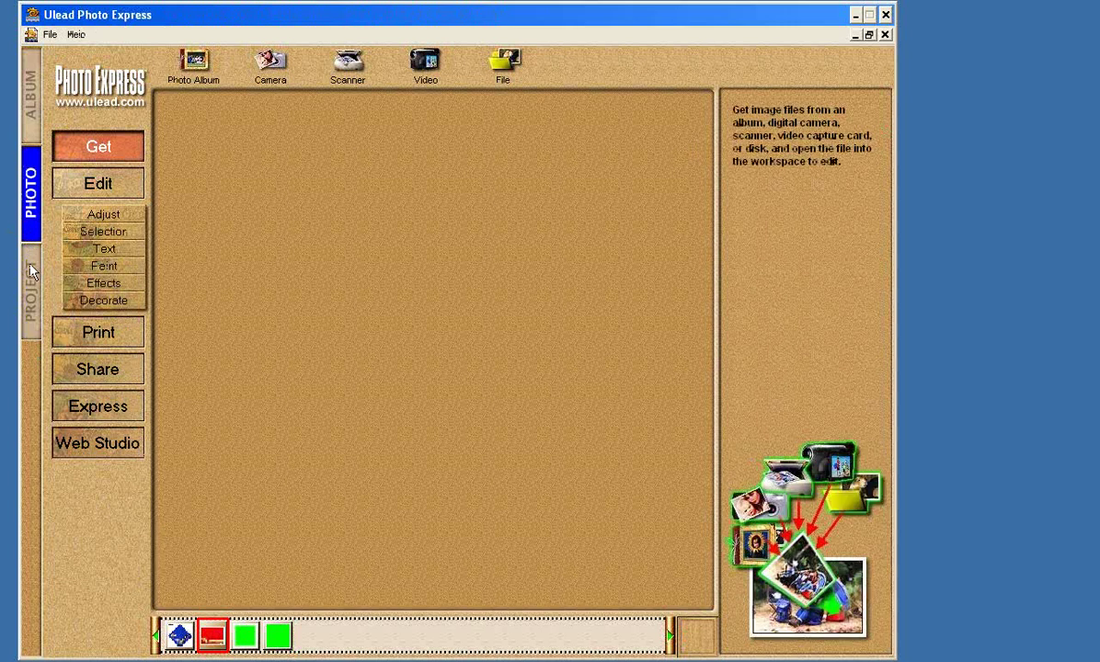
left_click(31, 290)
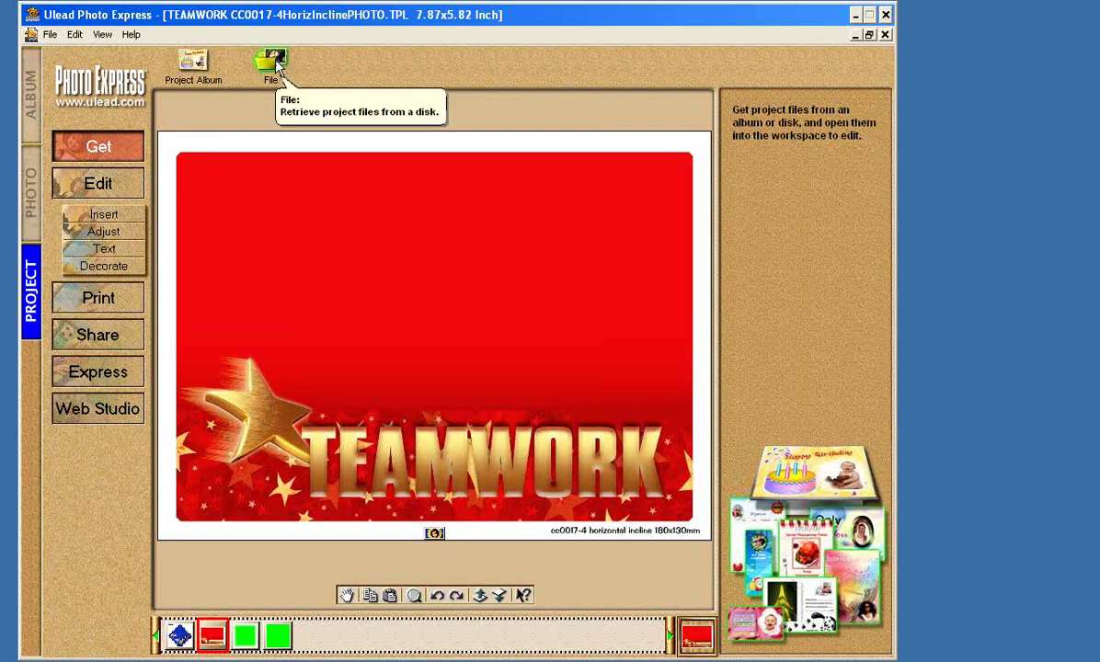
left_click(32, 204)
left_click(30, 290)
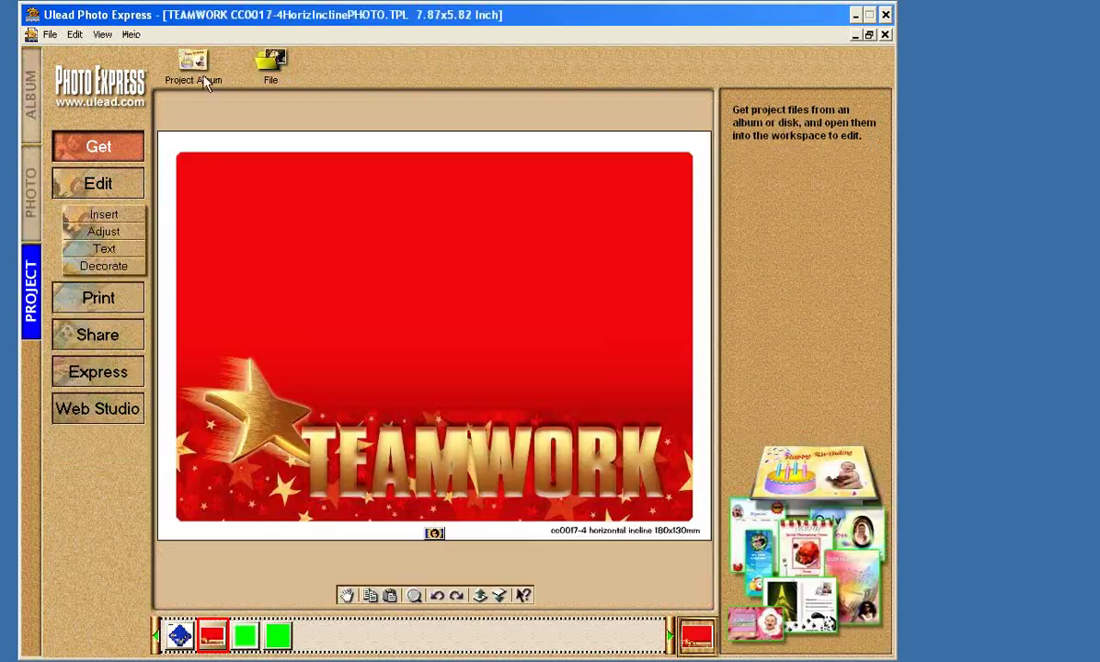
Open the PhotoOval.TPL template and copy its green oval photo holder.
left_click(267, 67)
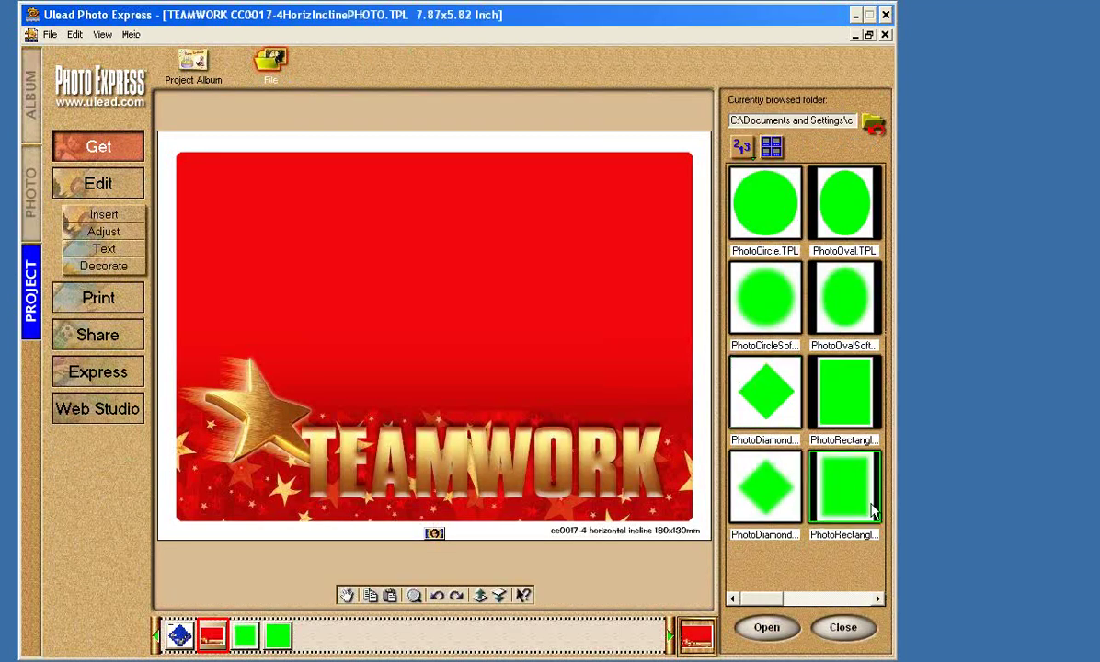
double_click(842, 212)
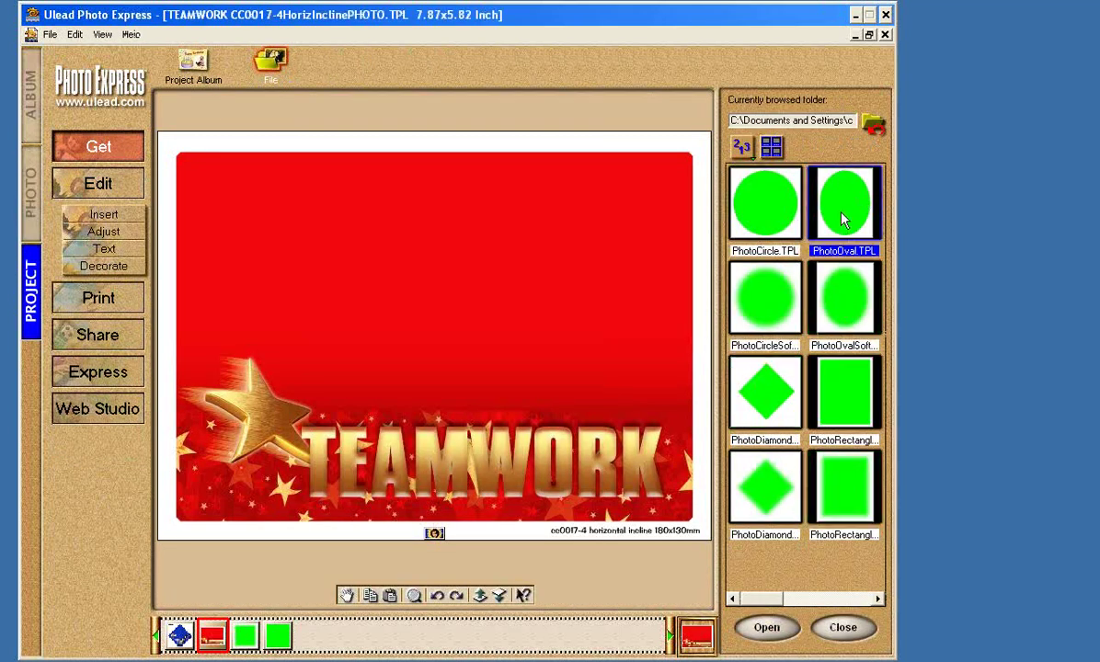
right_click(447, 333)
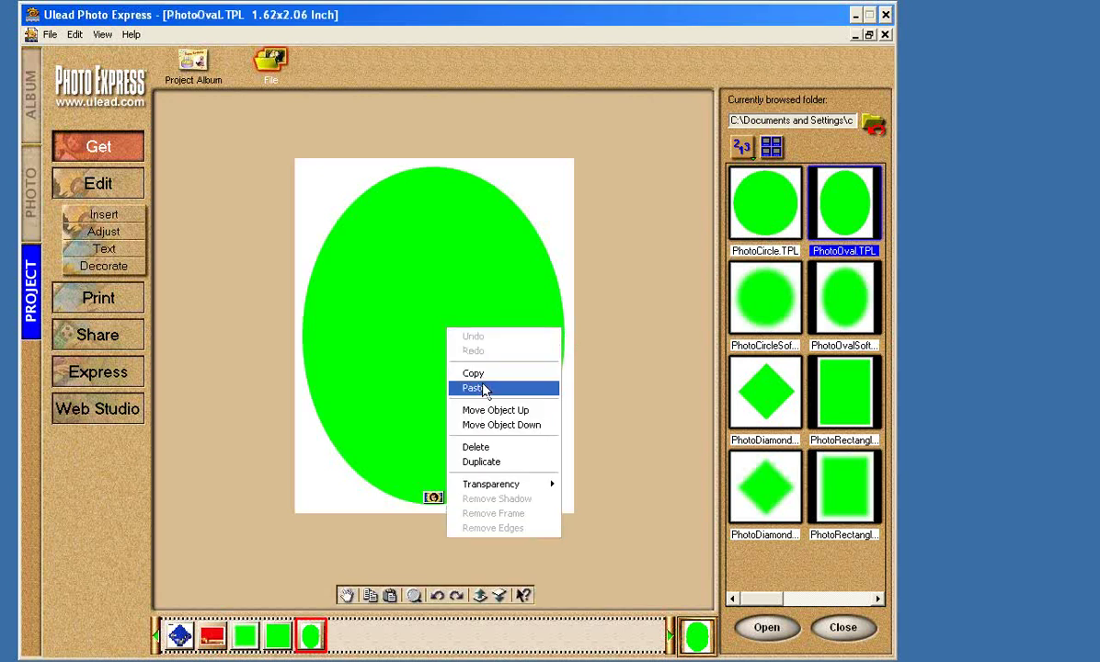
left_click(473, 373)
Paste the green oval onto the TEAMWORK card and move it to the upper right.
left_click(210, 634)
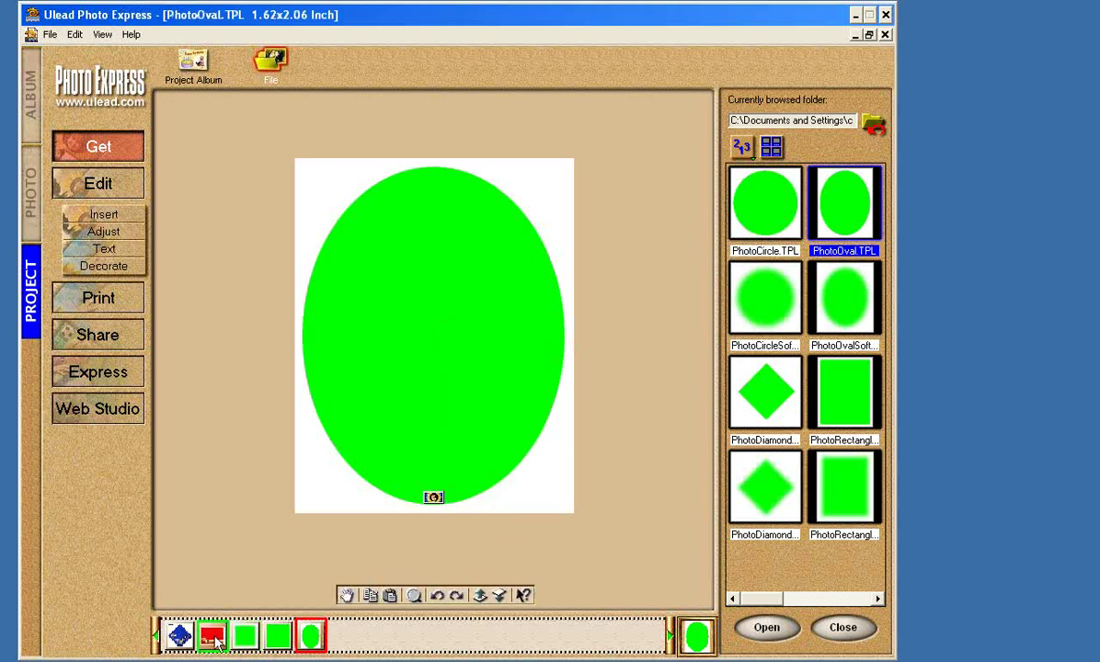
right_click(521, 214)
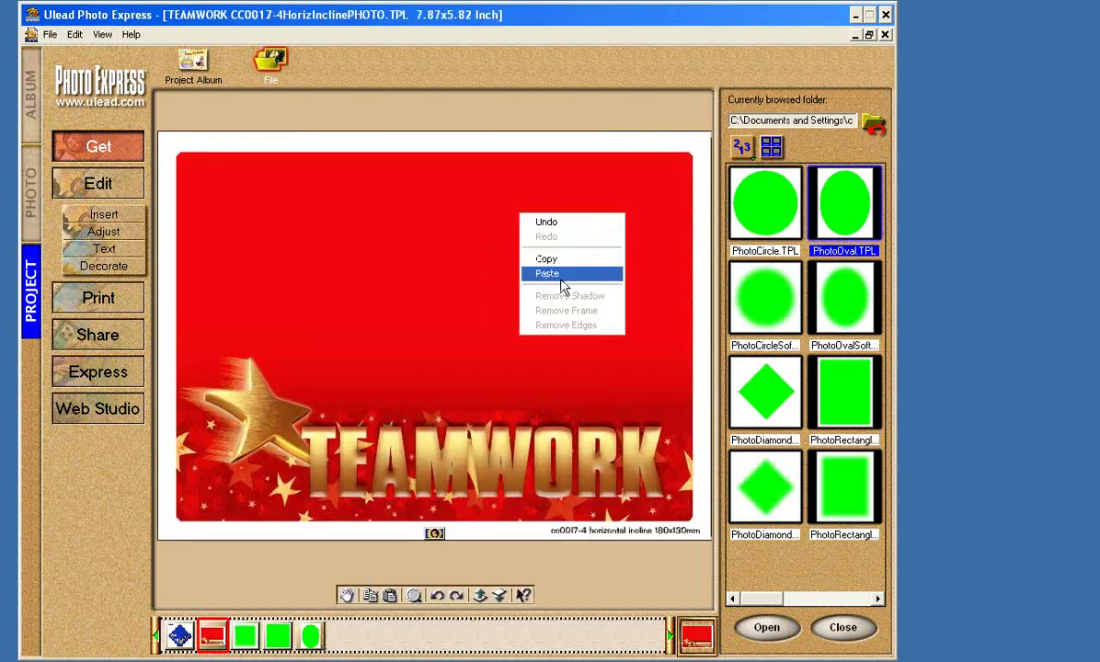
left_click(547, 273)
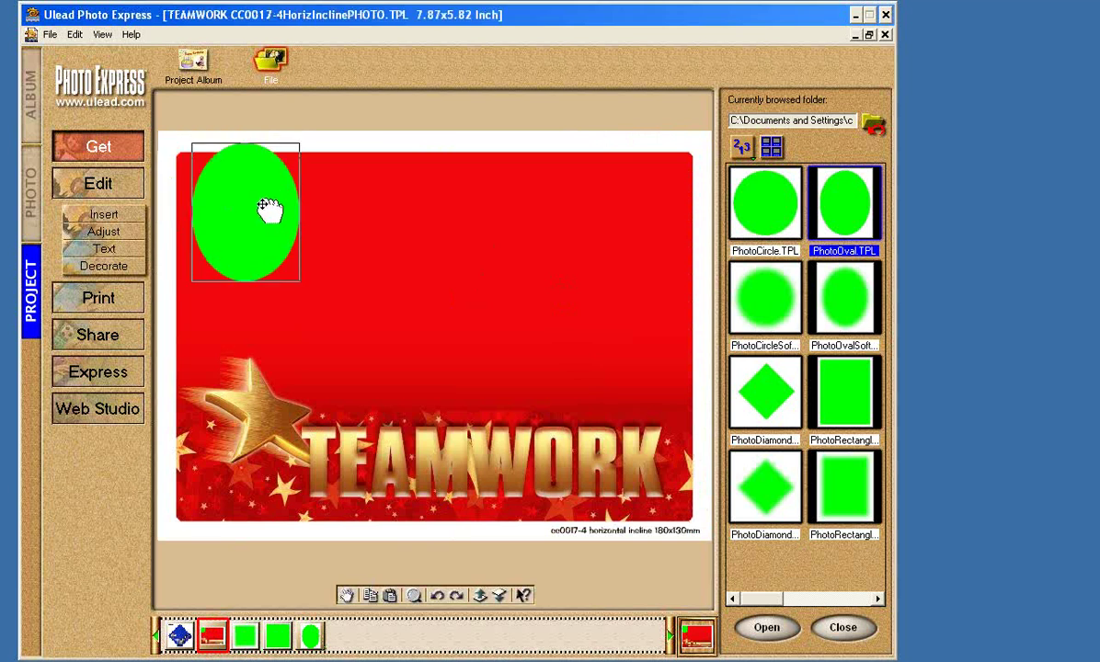
left_click_drag(263, 206, 656, 256)
left_click(603, 315)
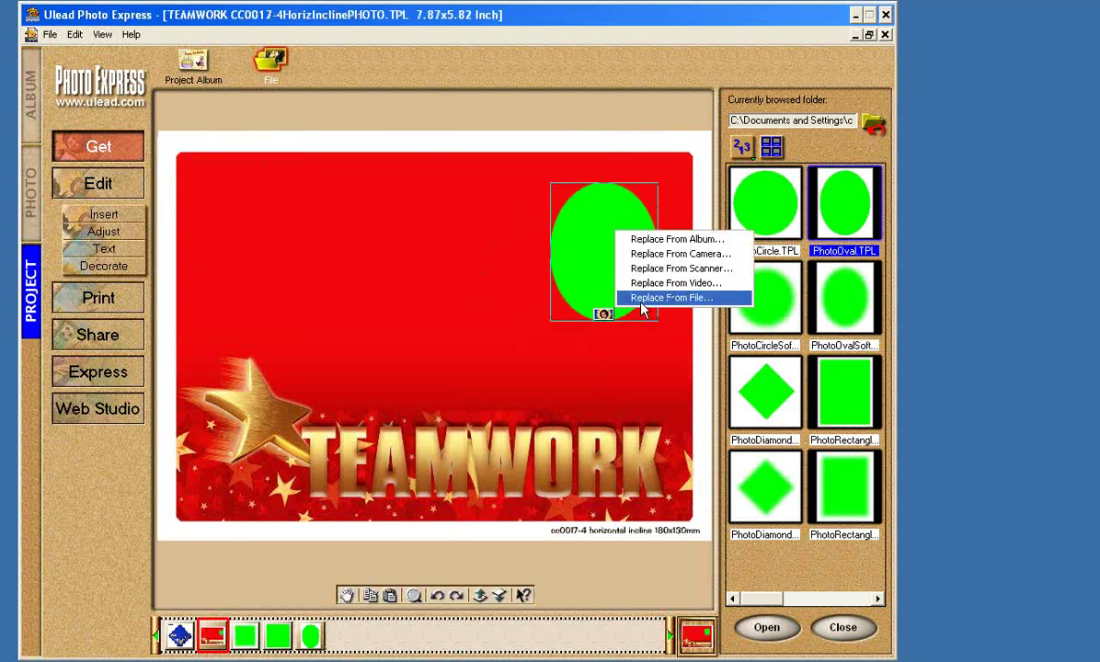
Fill the oval with the beach photo 3by5.jpg, lower it slightly and enlarge it up-right.
left_click(671, 298)
double_click(856, 227)
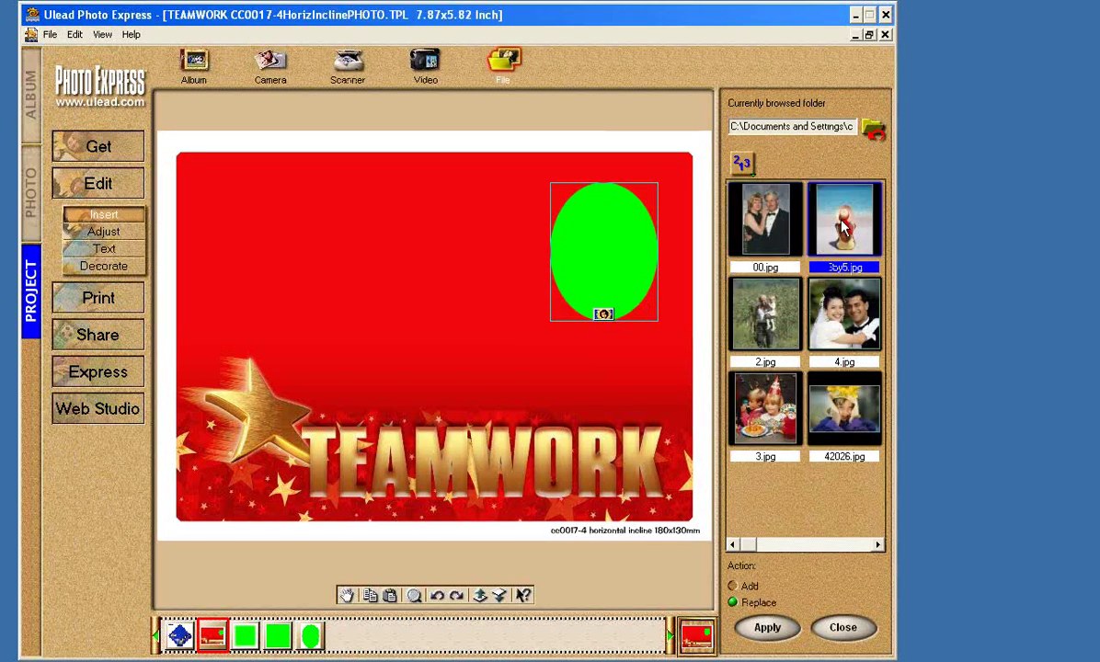
left_click_drag(618, 239, 617, 254)
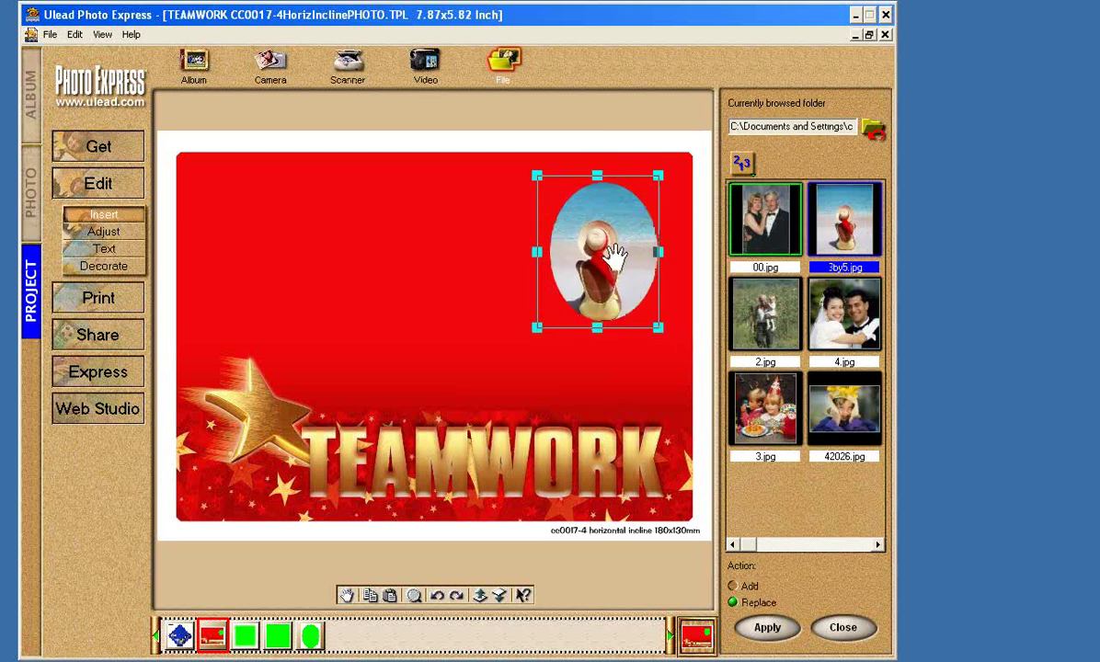
left_click_drag(658, 177, 675, 147)
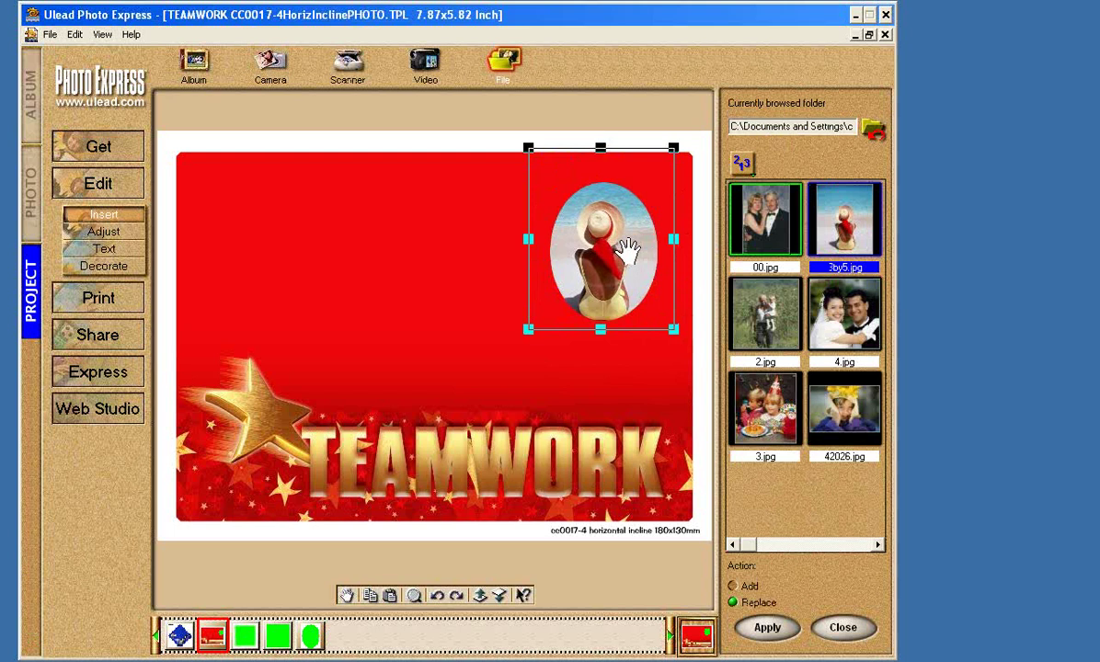
left_click(494, 260)
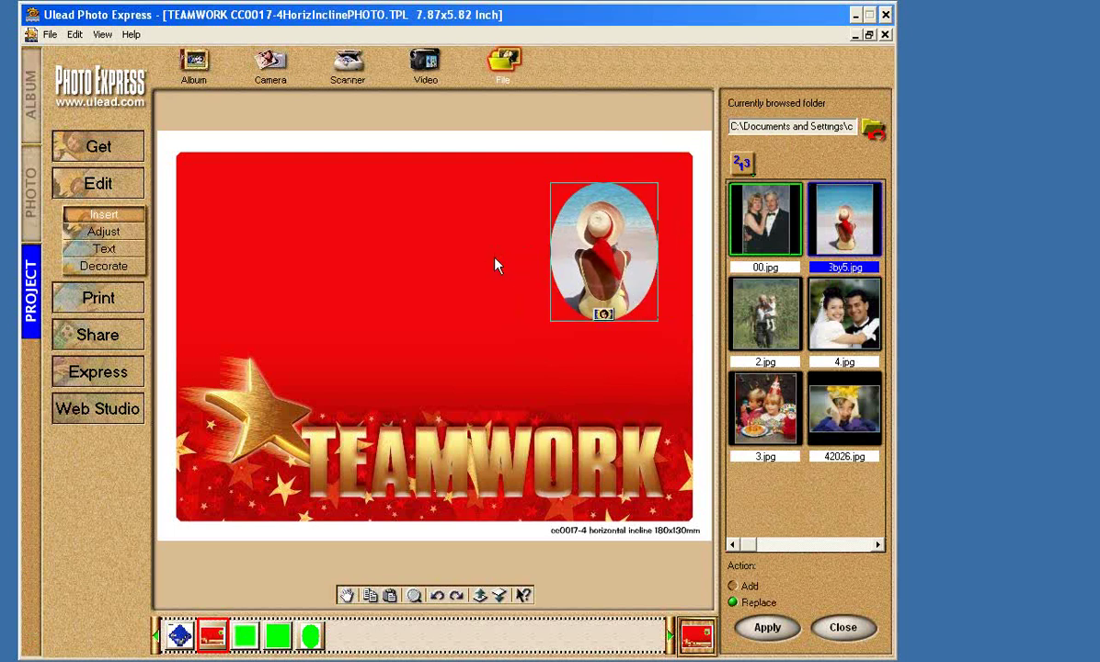
left_click(399, 357)
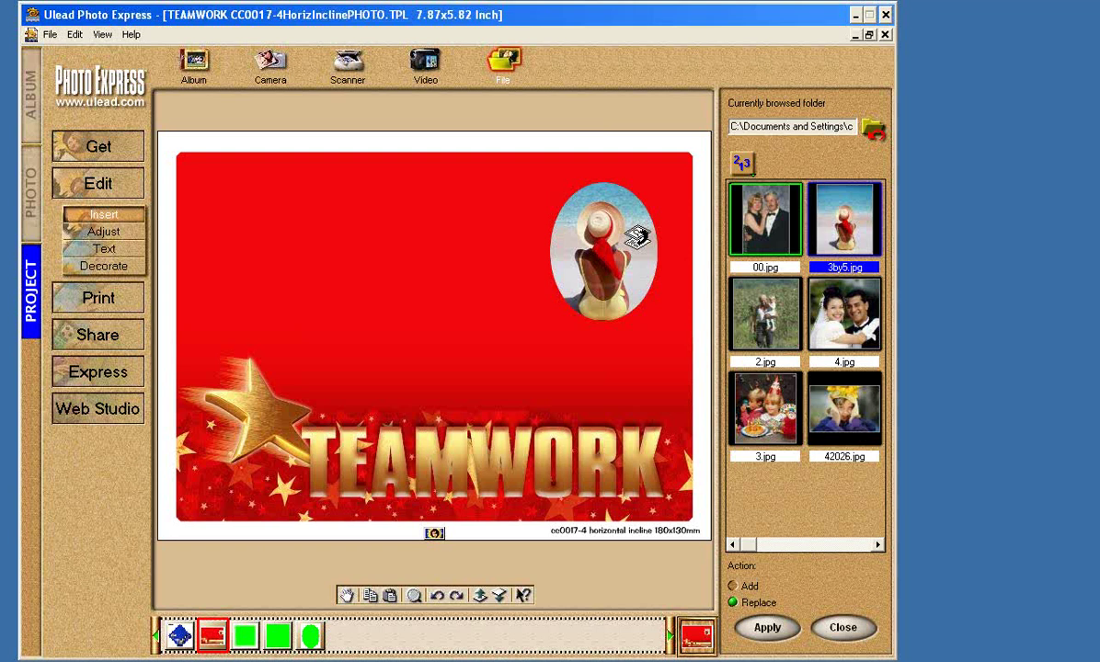
left_click_drag(637, 238, 638, 238)
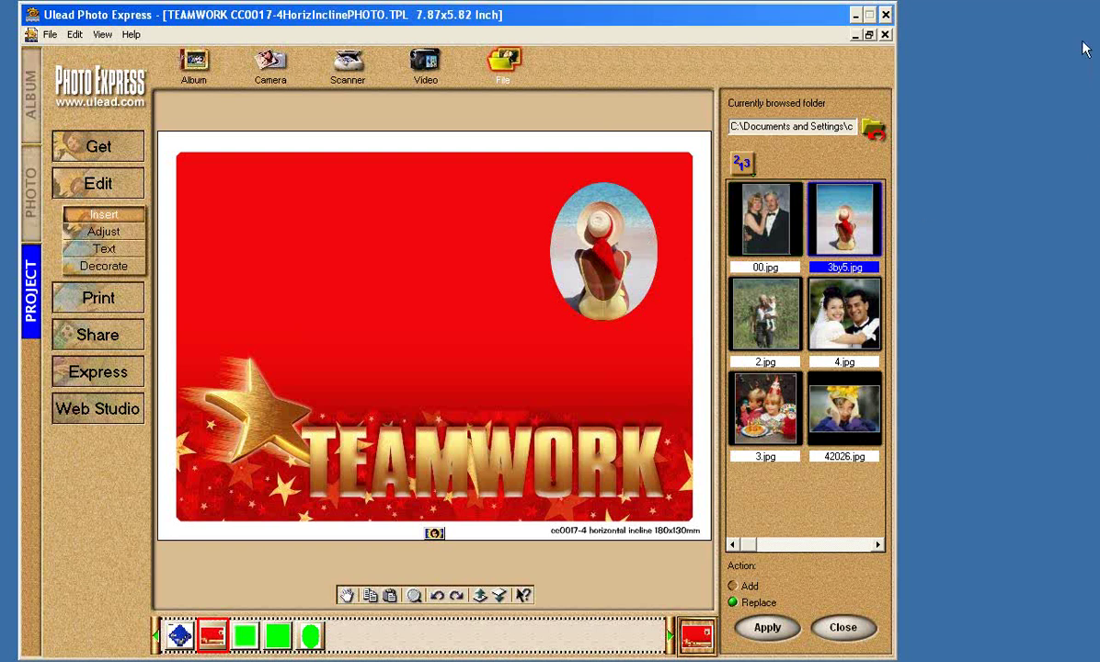